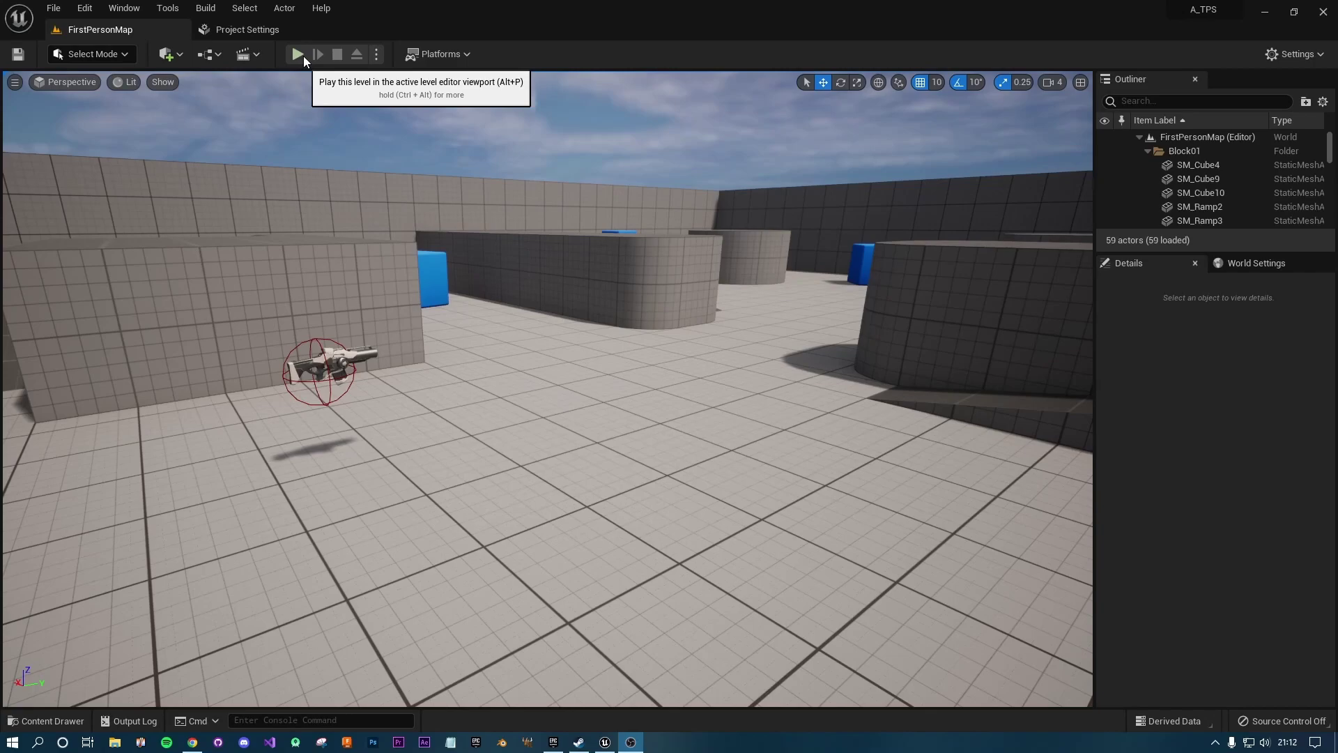
Start Play In Editor and run the third-person character around the level.
{"action": "left_click", "coordinate": [303, 55]}
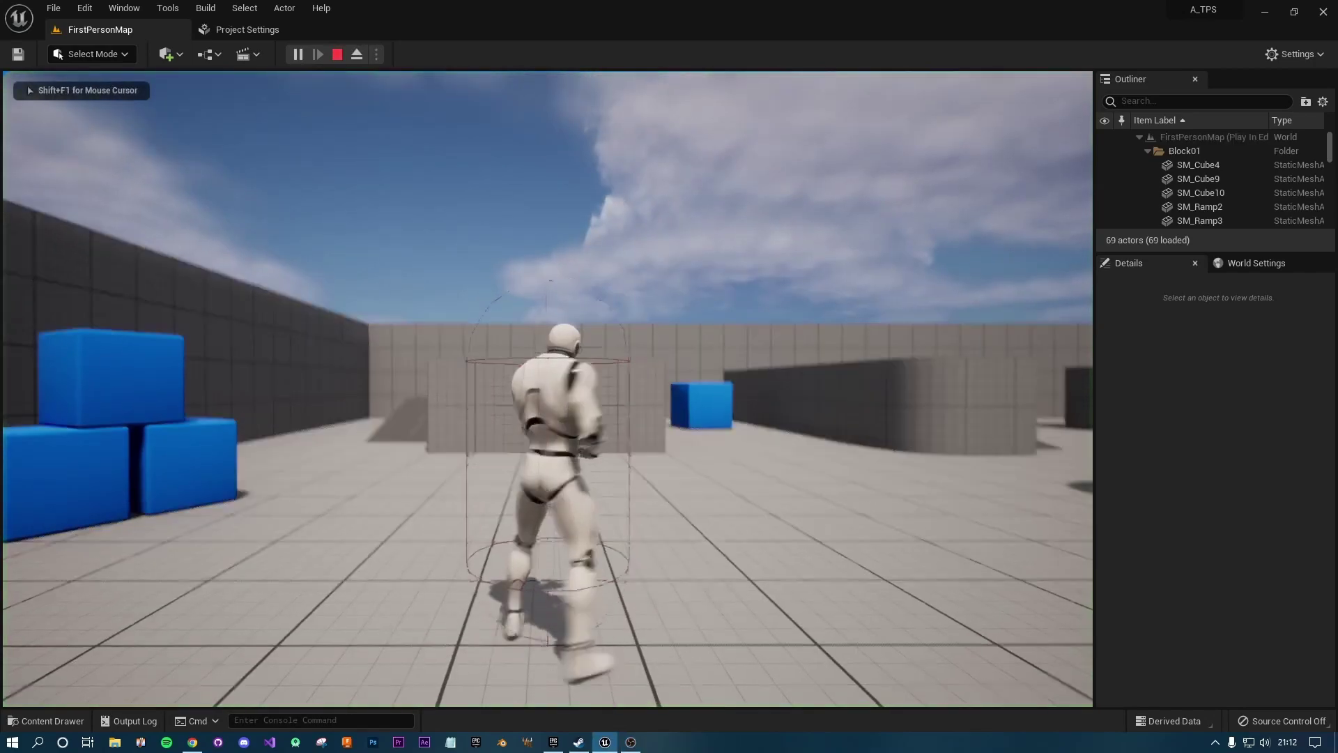
{"action": "key", "text": "w"}
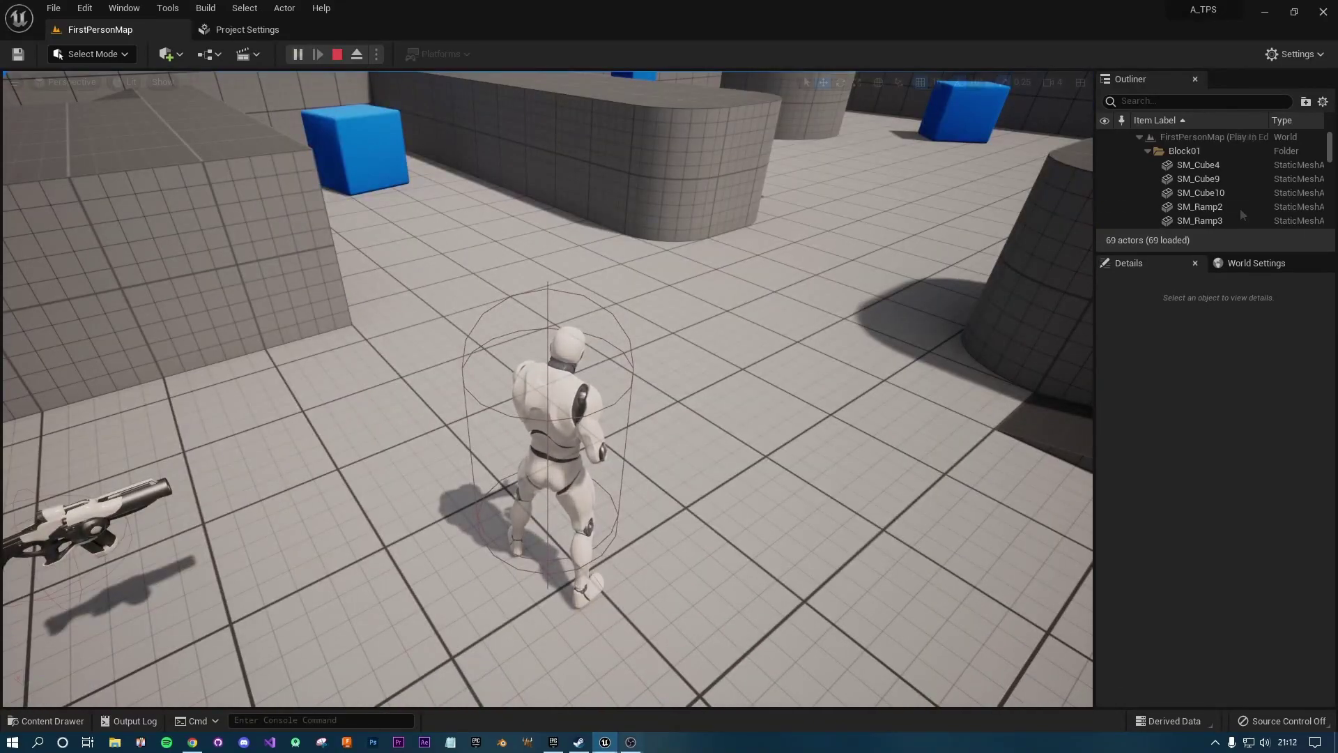
End the play session and expand Action Mappings and Axis Mappings in Project Settings.
{"action": "key", "text": "Escape"}
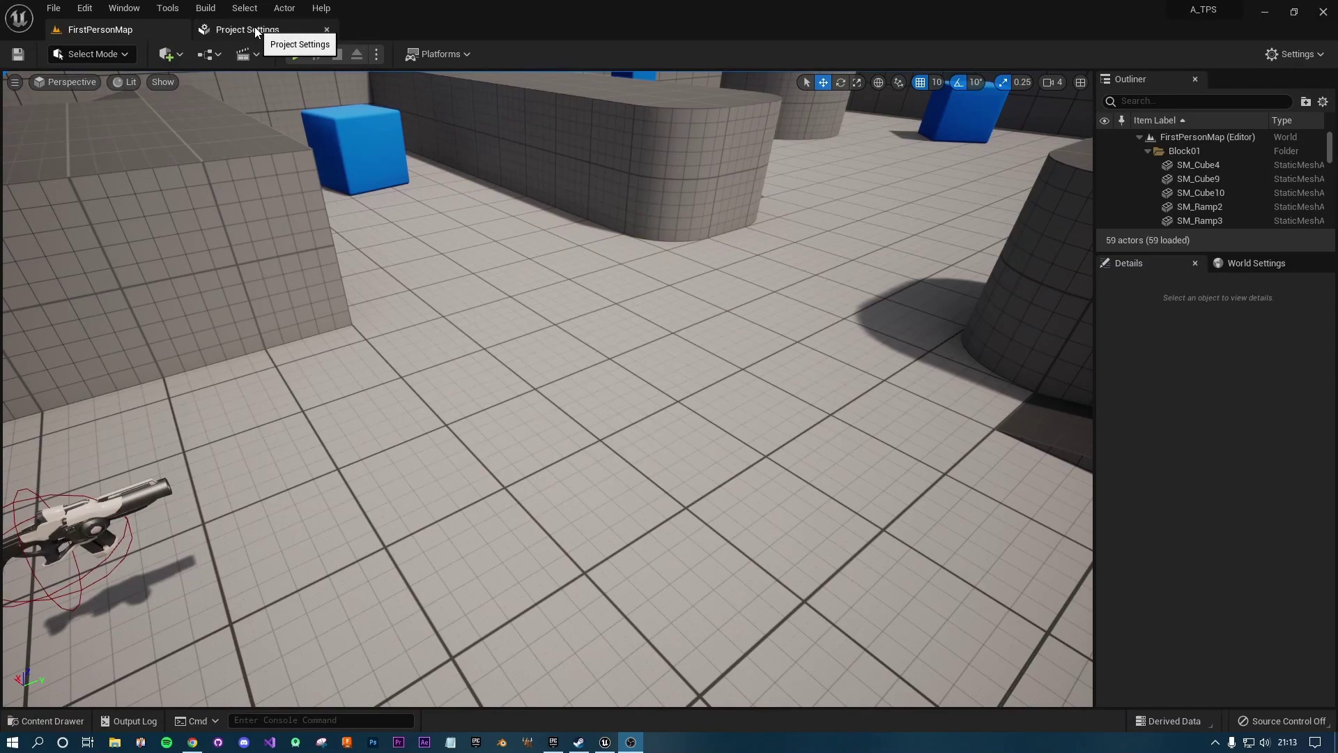
{"action": "left_click", "coordinate": [255, 32]}
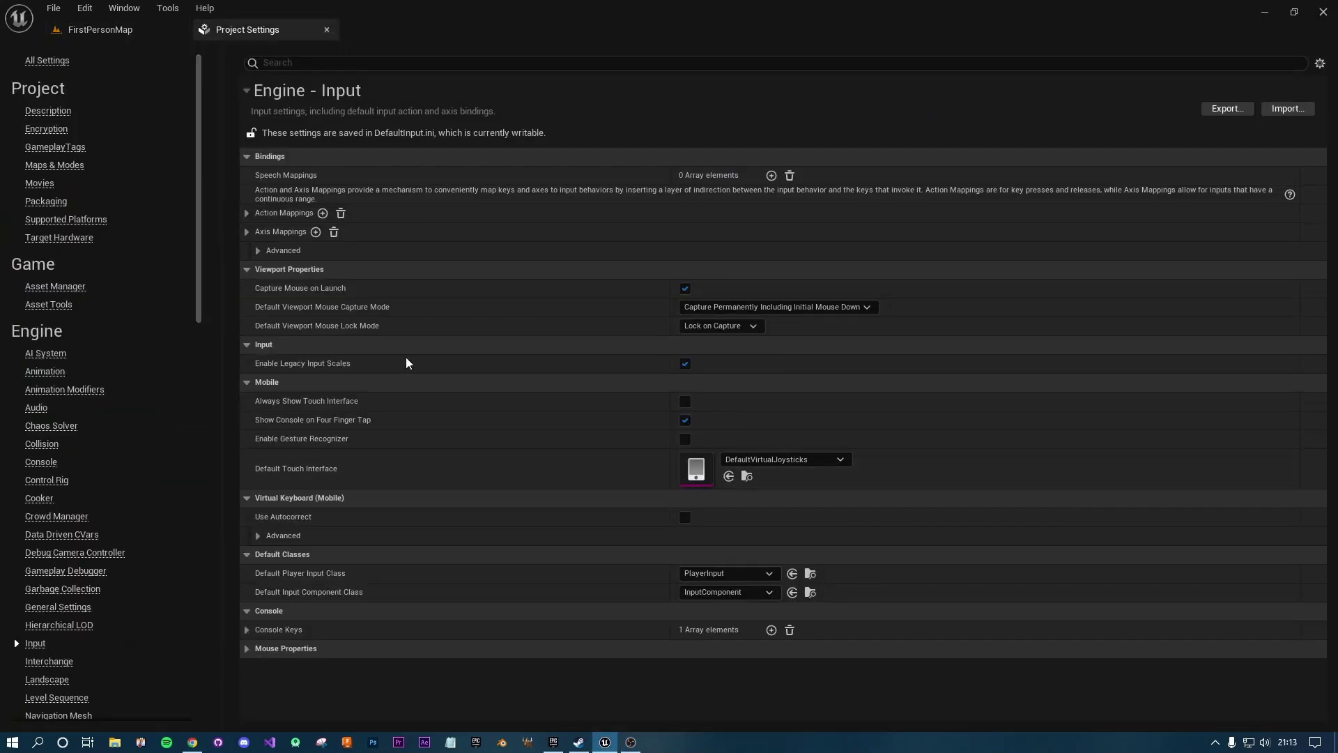
{"action": "left_click", "coordinate": [248, 213]}
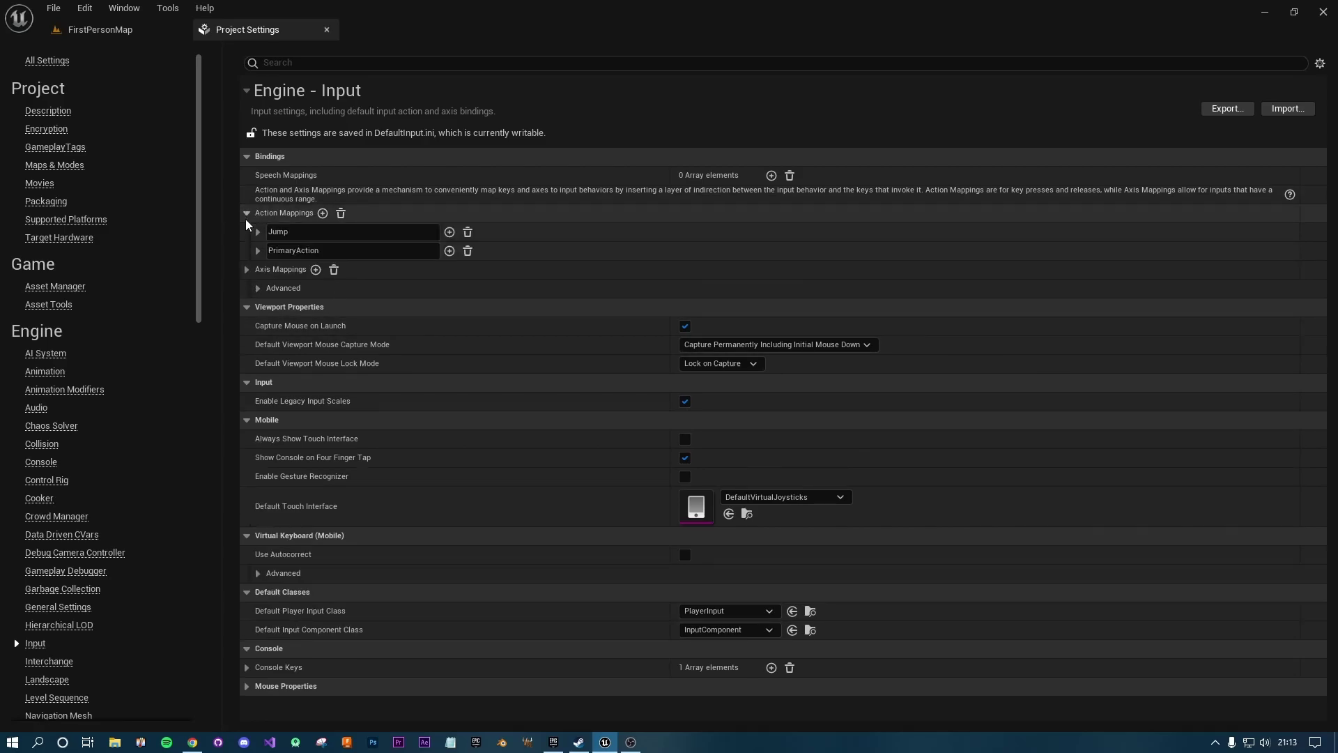
{"action": "left_click", "coordinate": [247, 270]}
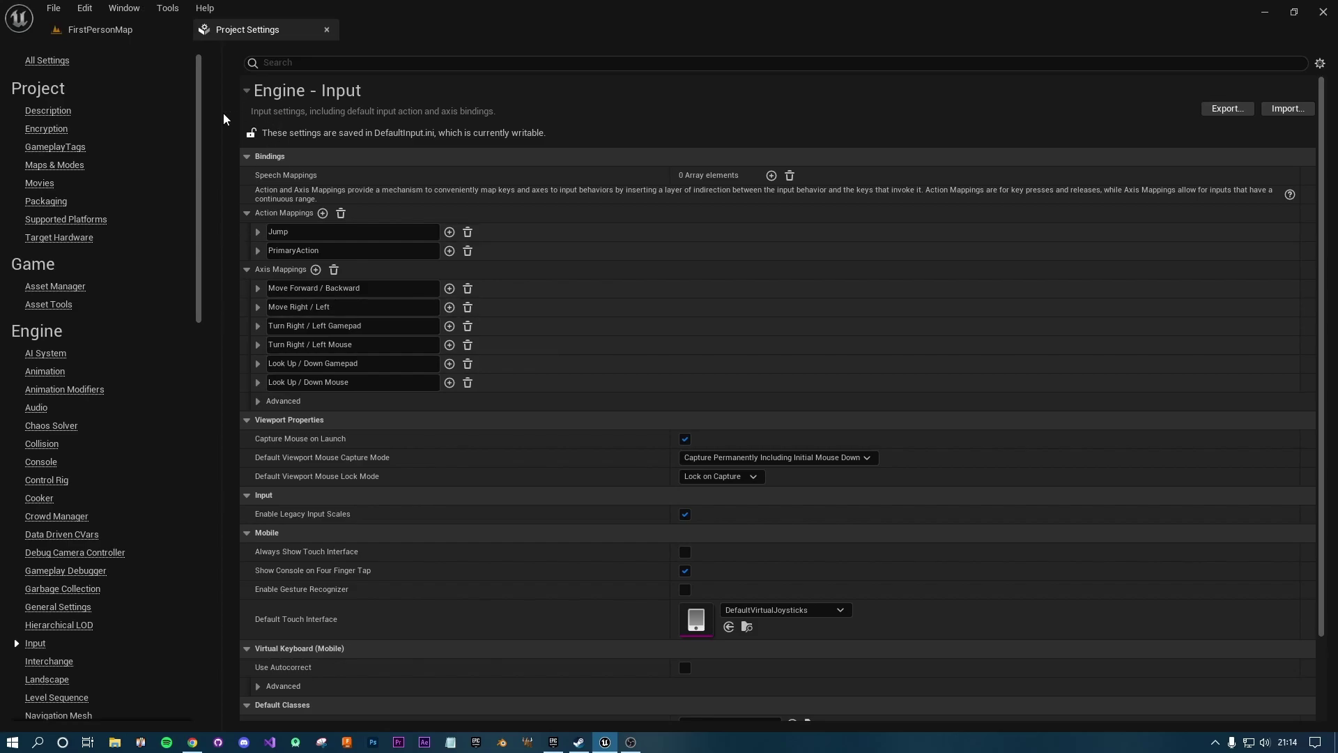
Open the Ue4ASP_Character Blueprint from the AnimStarterPack folder in the Content Drawer.
{"action": "left_click", "coordinate": [96, 30]}
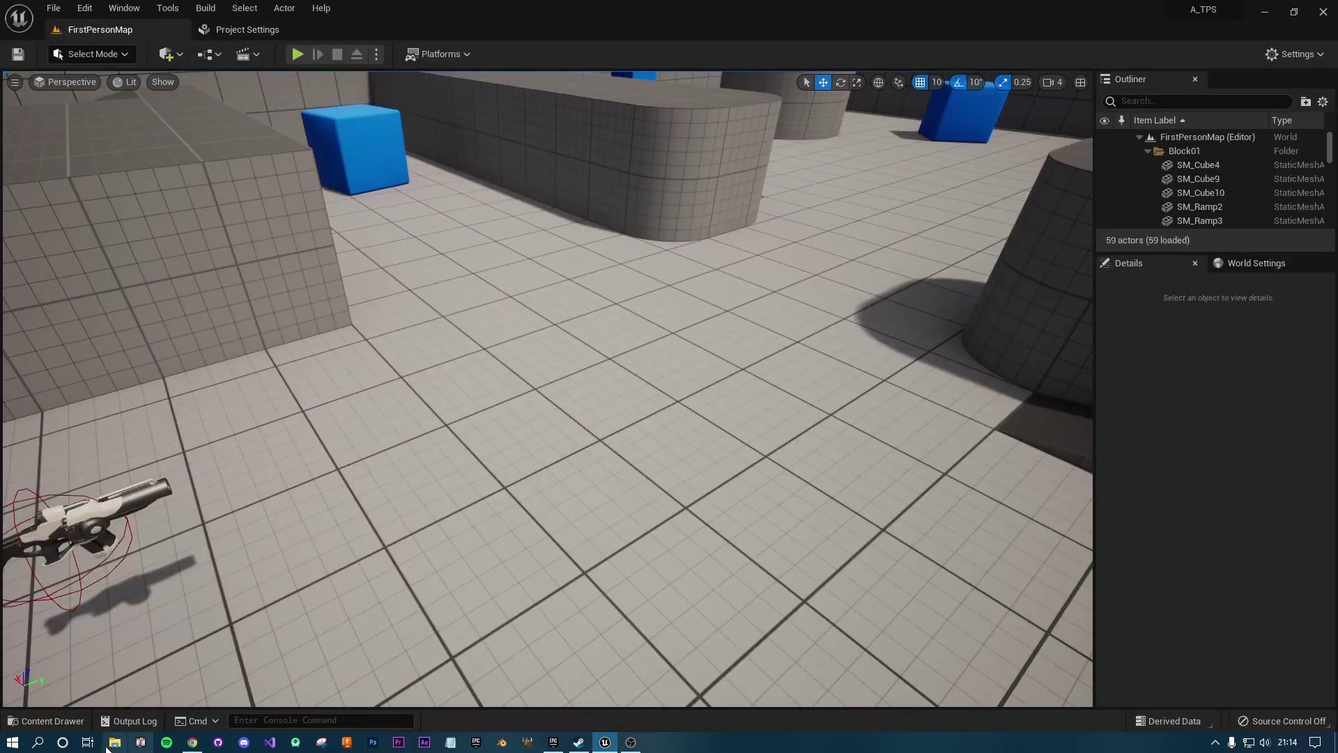
{"action": "left_click", "coordinate": [44, 720]}
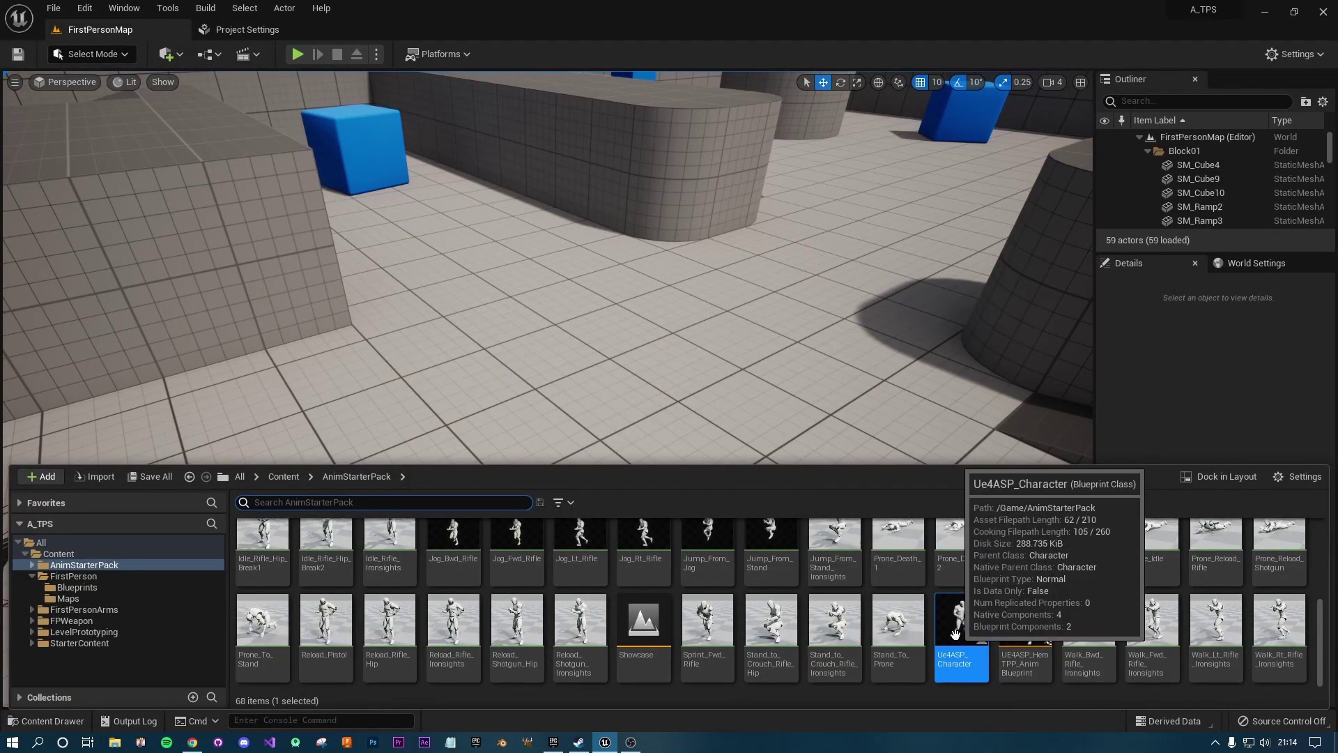
{"action": "double_click", "coordinate": [957, 638]}
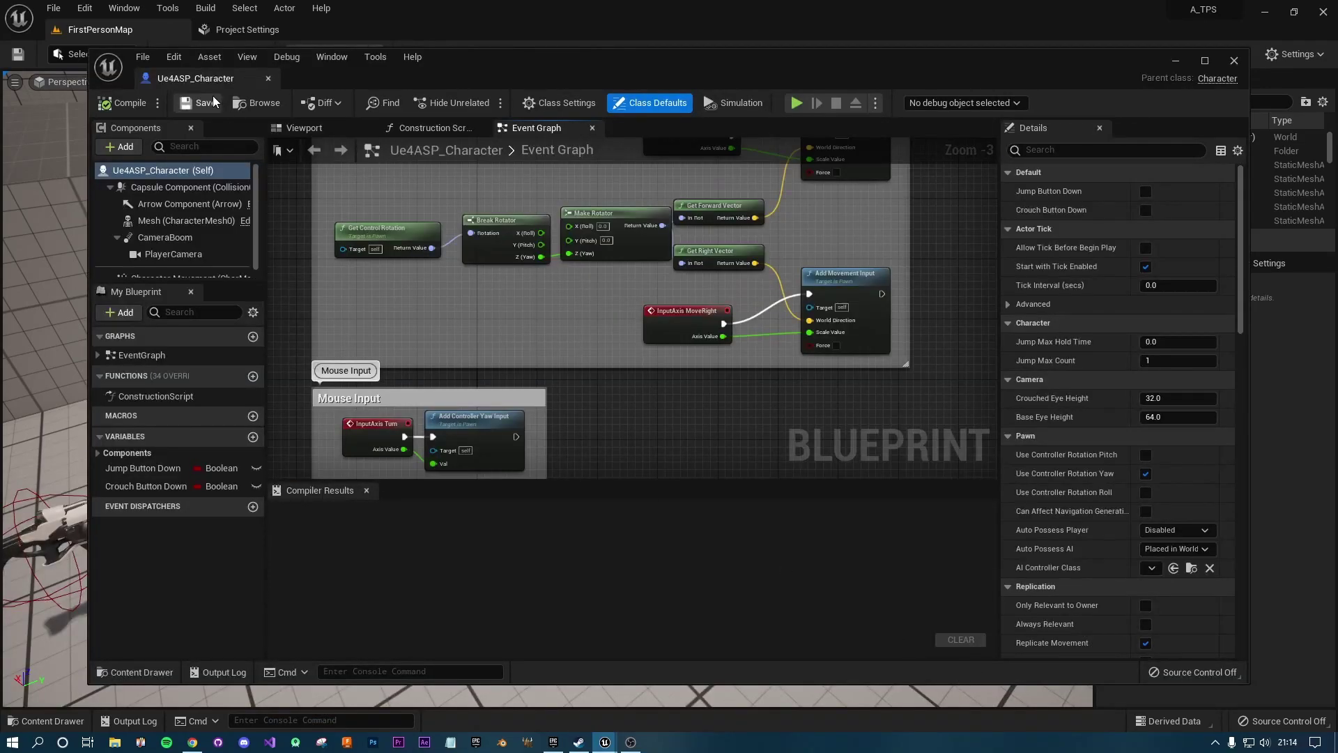
Compile the blueprint and pan the Event Graph to inspect the Jump and movement warning nodes.
{"action": "left_click", "coordinate": [124, 103]}
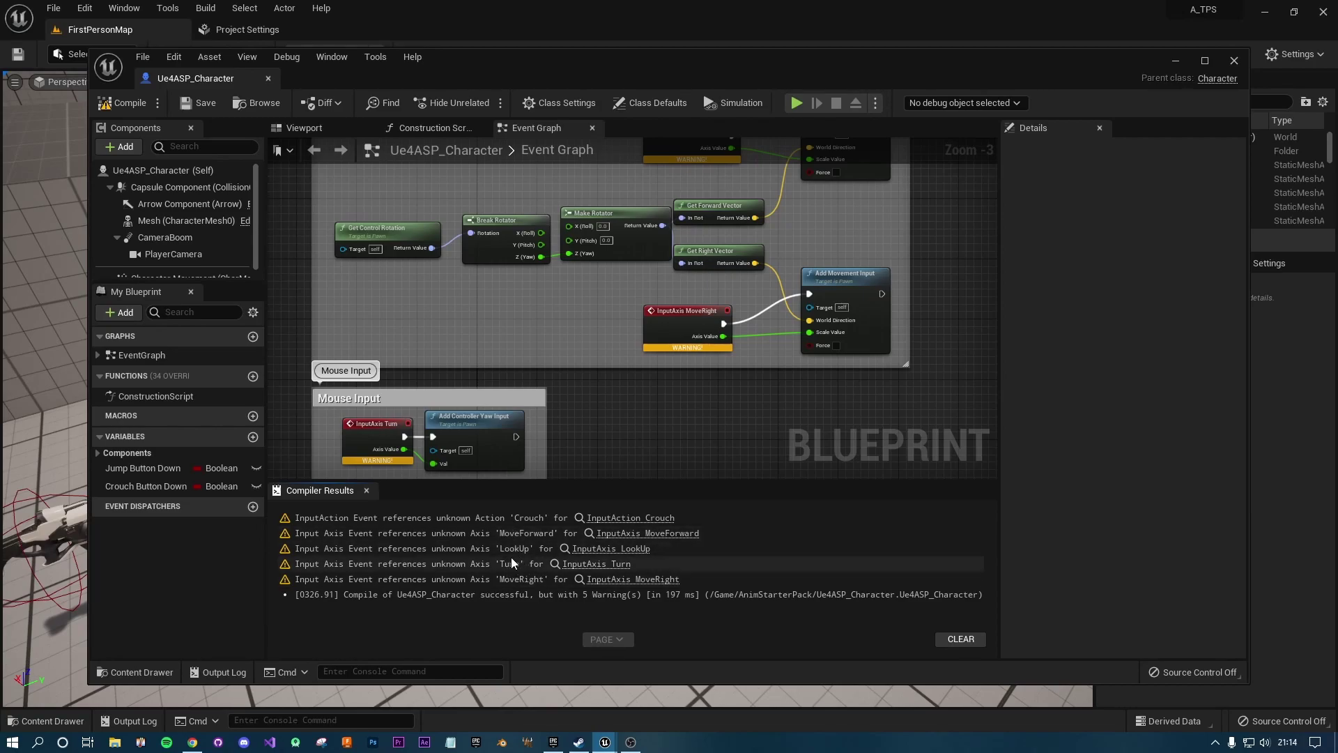
{"action": "mouse_move", "coordinate": [557, 415]}
{"action": "right_mouse_down"}
{"action": "mouse_move", "coordinate": [586, 372]}
{"action": "mouse_move", "coordinate": [583, 291]}
{"action": "right_mouse_up"}
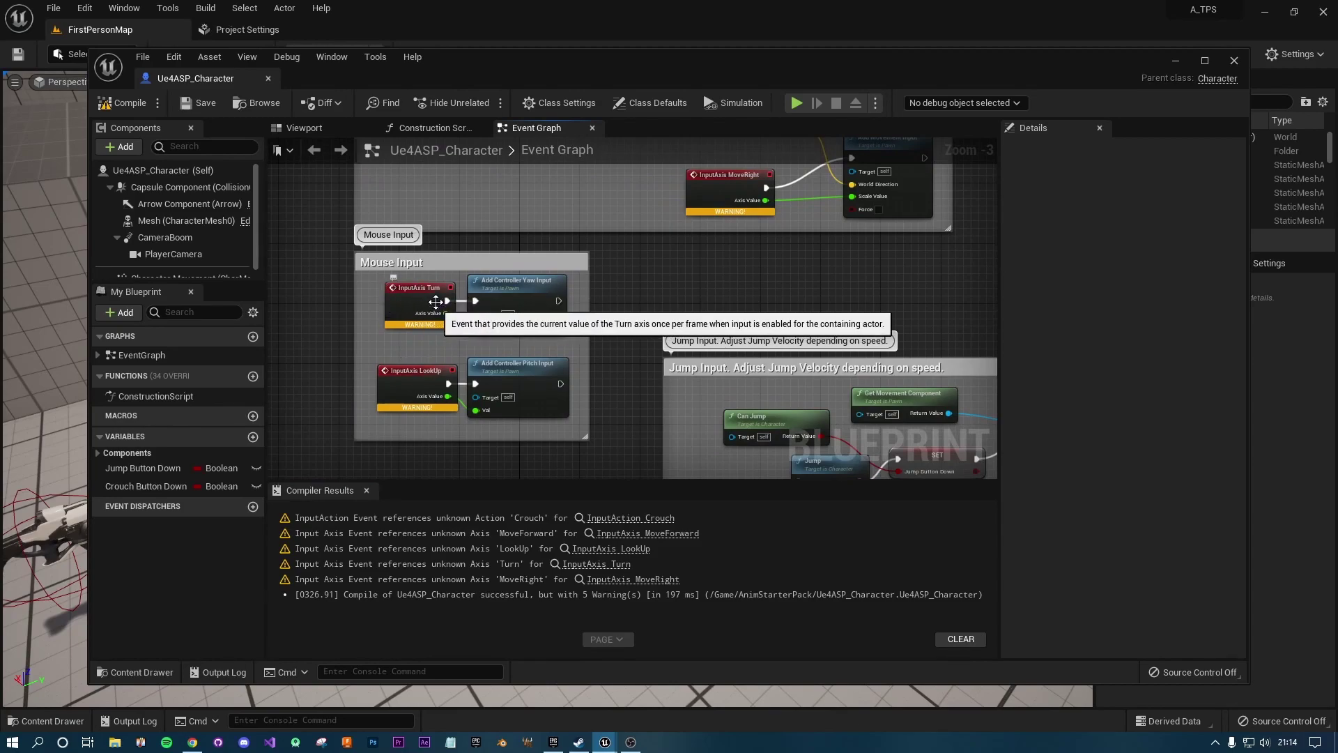
{"action": "mouse_move", "coordinate": [417, 371]}
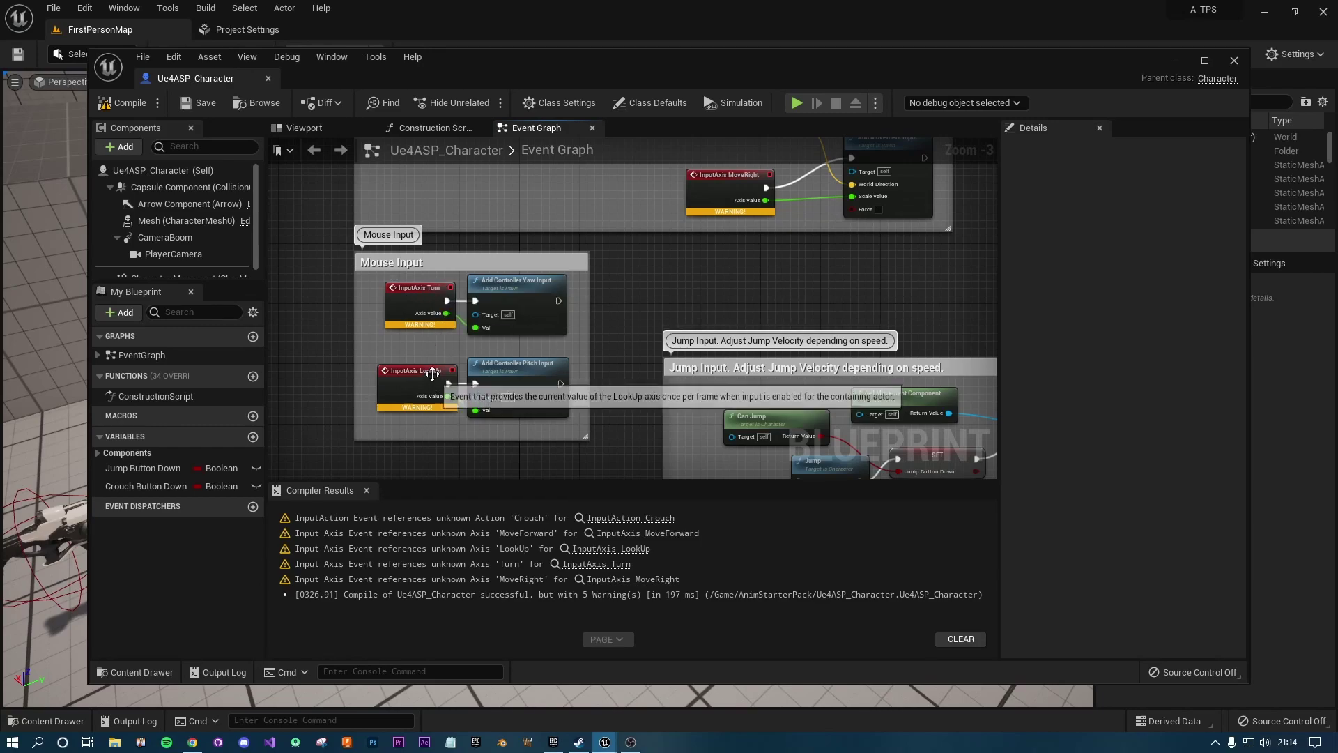
{"action": "mouse_move", "coordinate": [701, 203]}
{"action": "right_mouse_down"}
{"action": "mouse_move", "coordinate": [614, 270]}
{"action": "mouse_move", "coordinate": [605, 190]}
{"action": "right_mouse_up"}
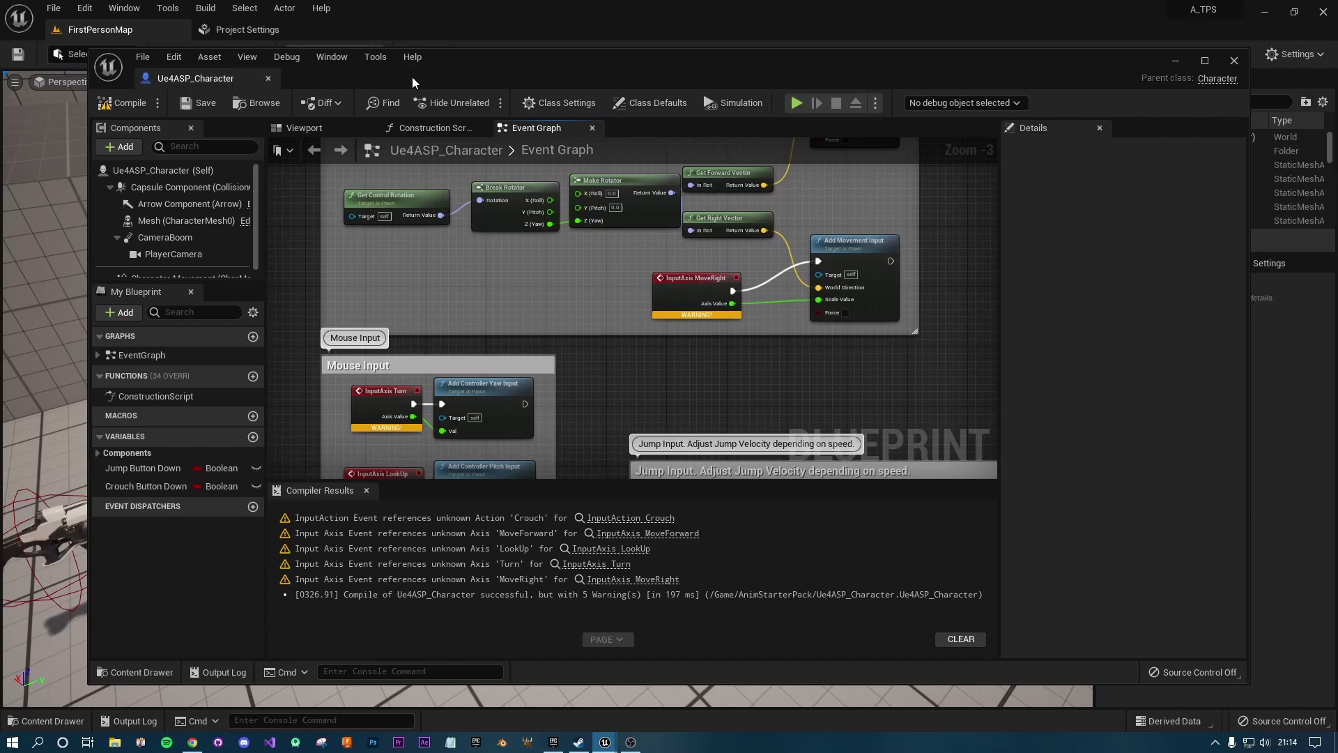
{"action": "mouse_move", "coordinate": [301, 79]}
{"action": "left_mouse_down"}
{"action": "mouse_move", "coordinate": [497, 97]}
{"action": "mouse_move", "coordinate": [195, 74]}
{"action": "left_mouse_up"}
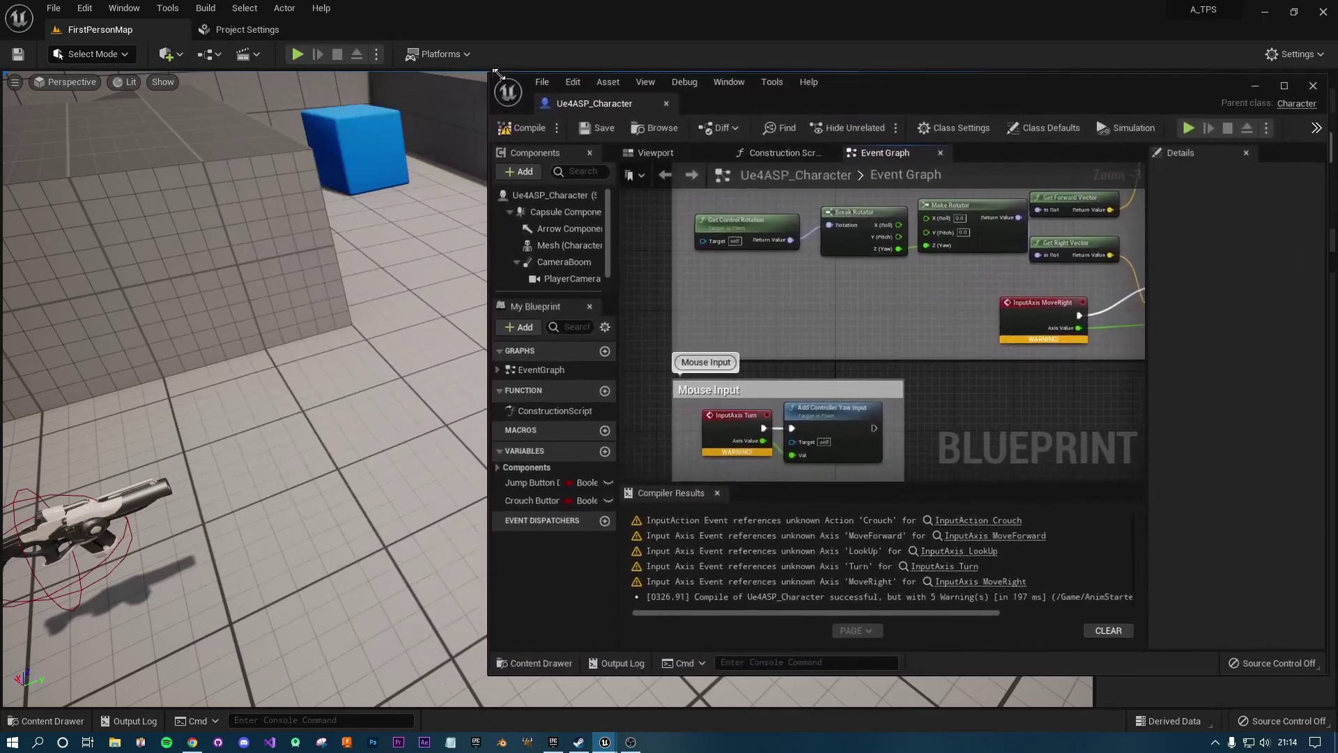
Shrink the Blueprint window and show Project Settings > Engine > Input beside it.
{"action": "left_click_drag", "start_coordinate": [165, 38], "coordinate": [500, 73]}
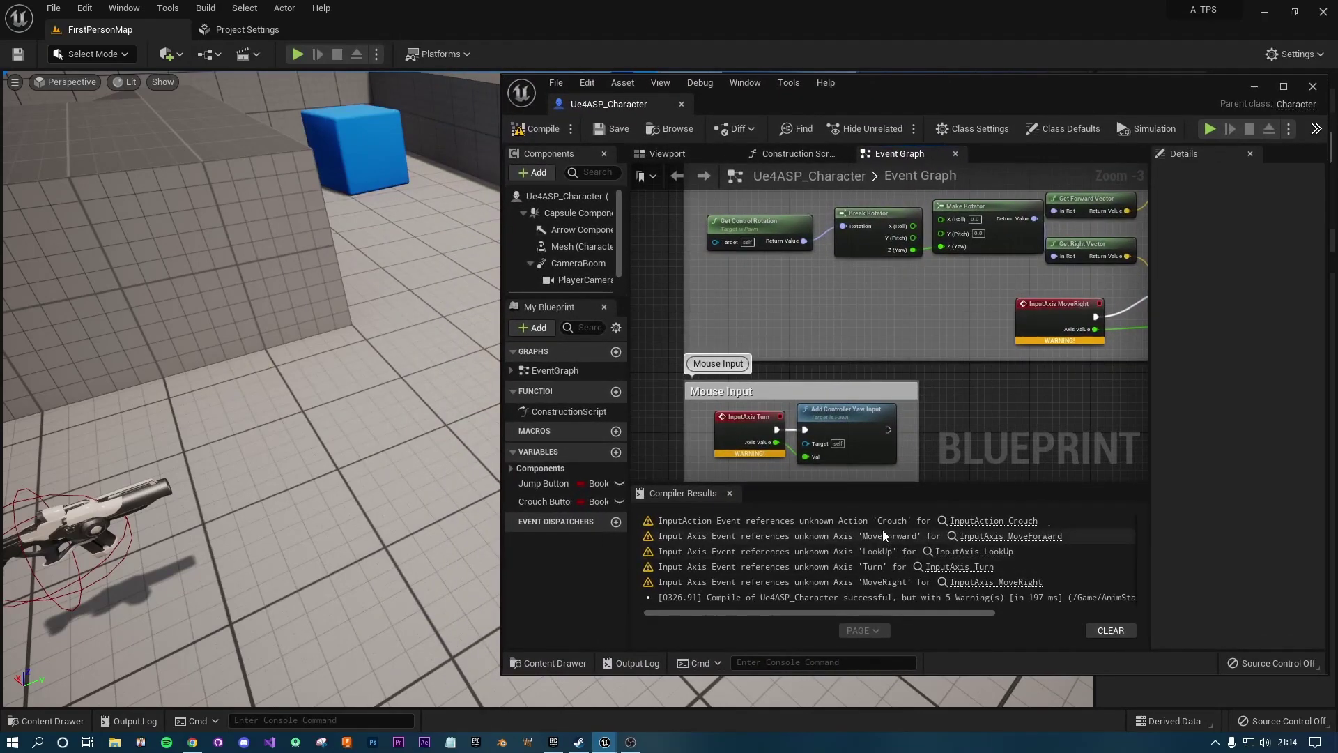
{"action": "left_click", "coordinate": [246, 28]}
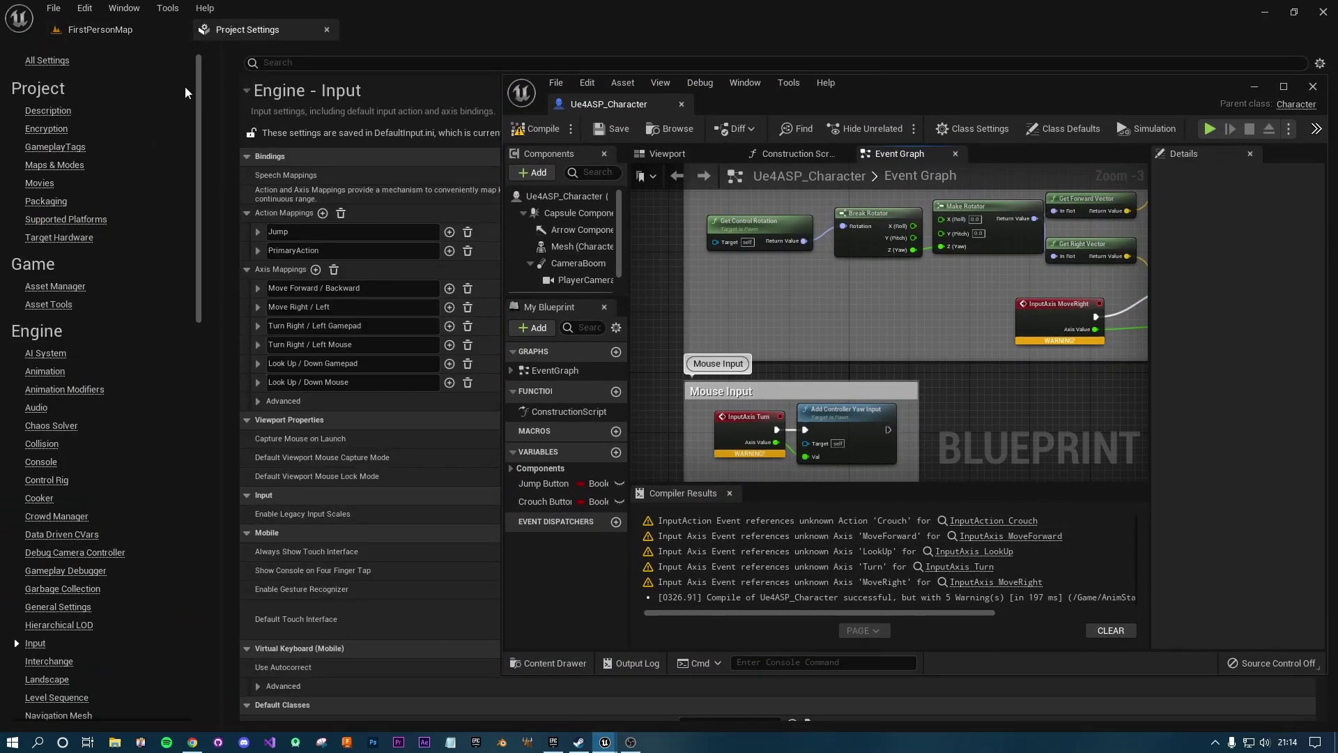
{"action": "left_click", "coordinate": [85, 9]}
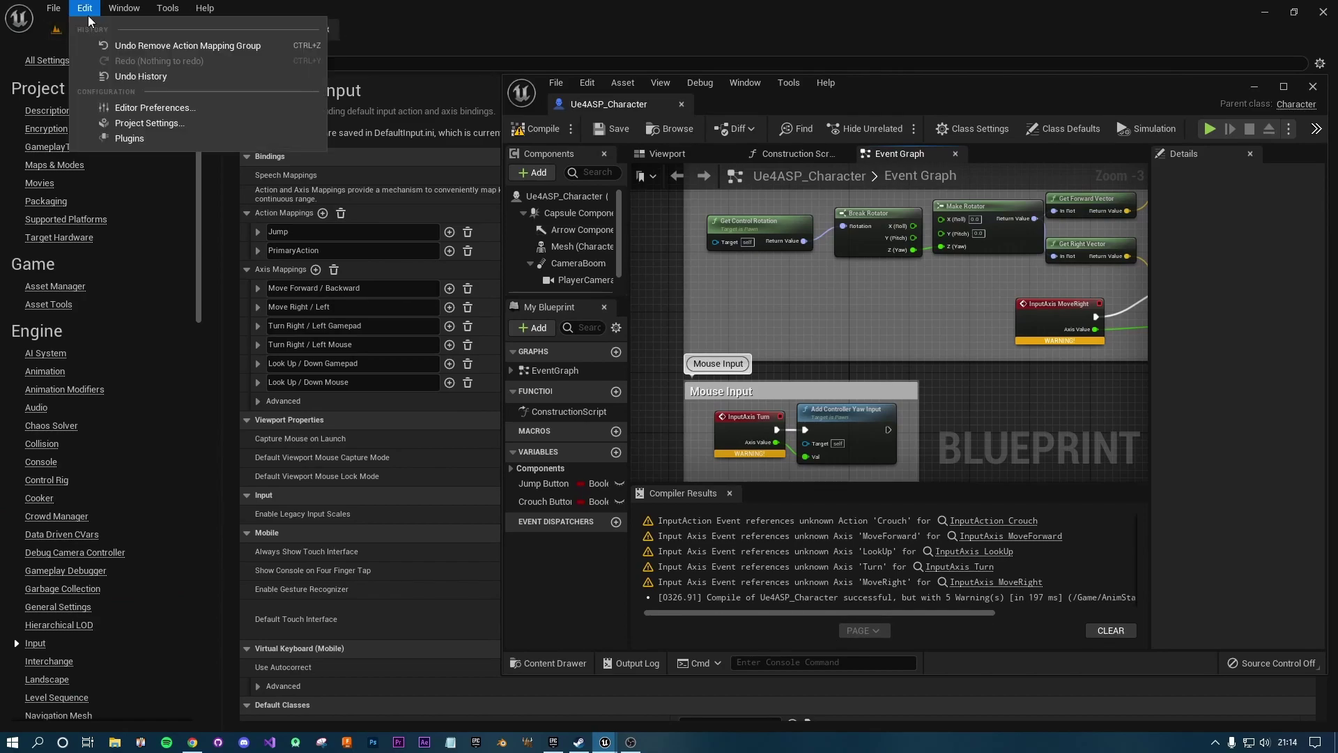
{"action": "left_click", "coordinate": [119, 126]}
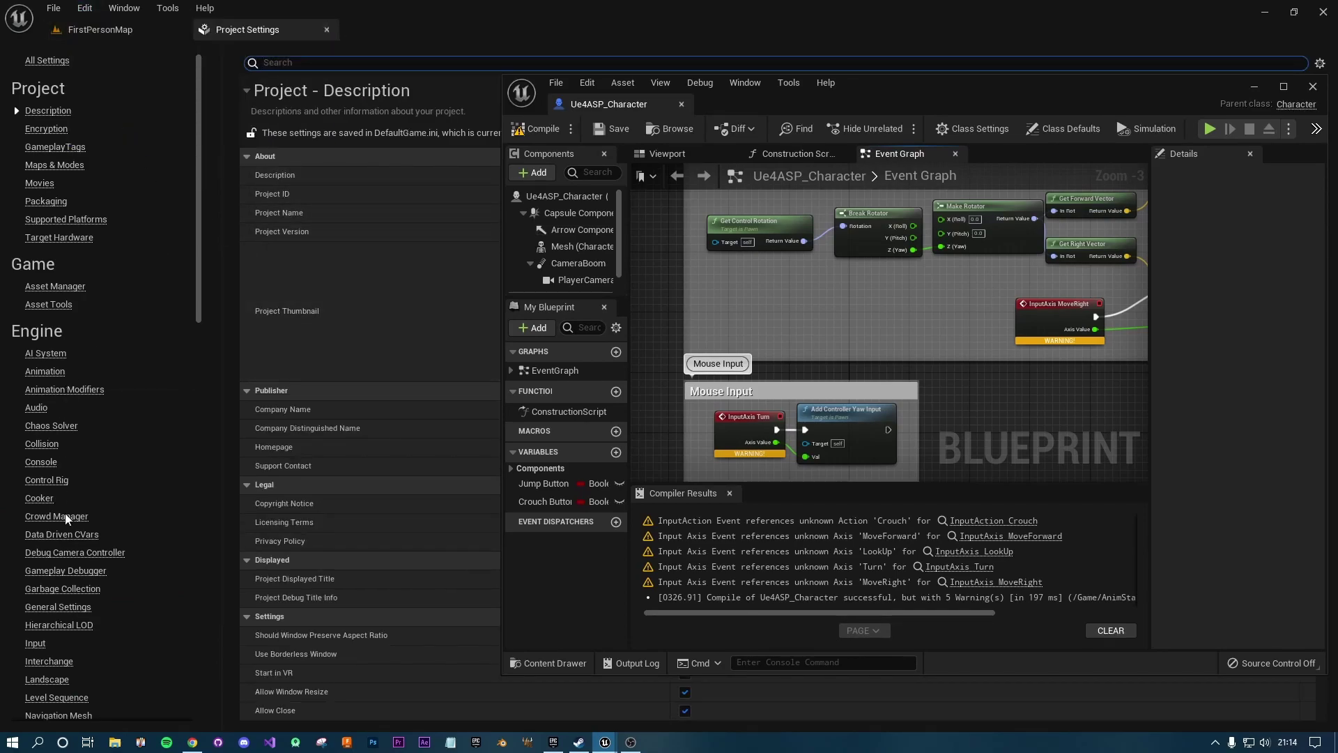
{"action": "left_click", "coordinate": [37, 645]}
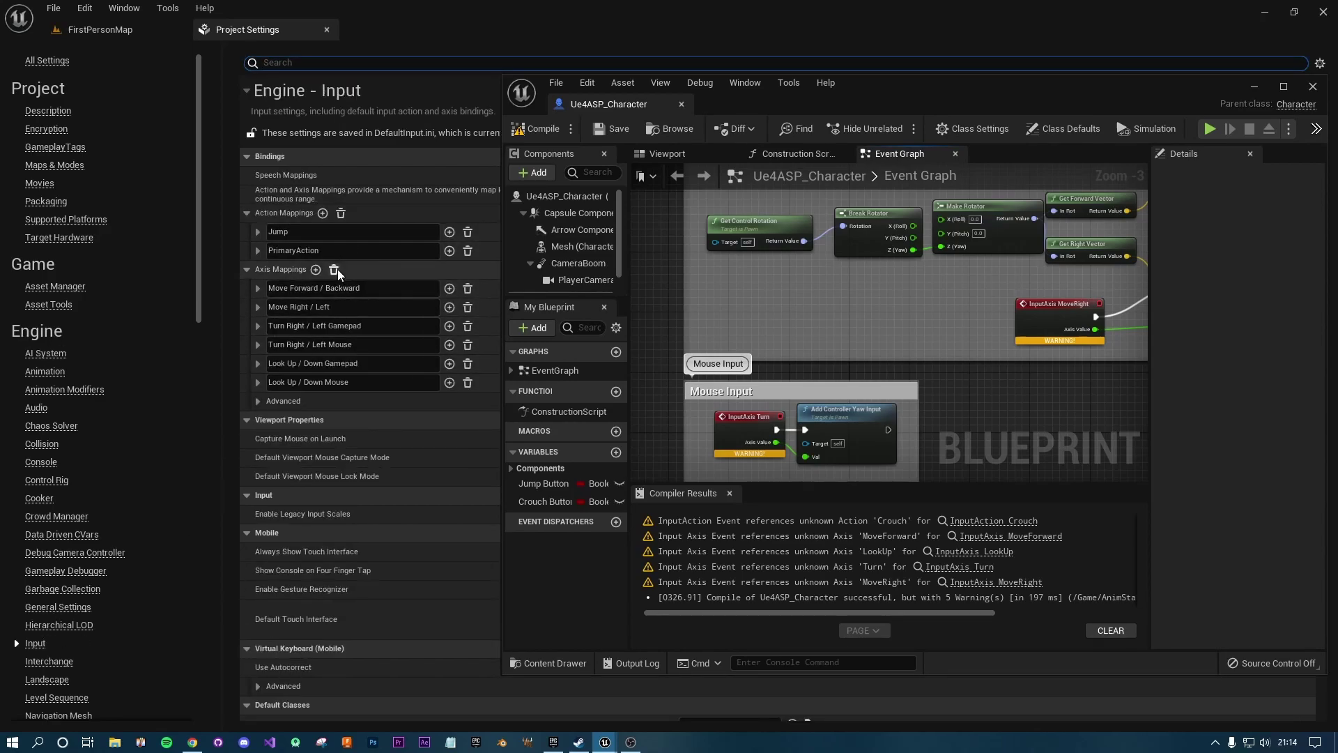
Rename the 'Move Forward / Backward' axis mapping to MoveForward and recompile.
{"action": "right_click_drag", "start_coordinate": [1002, 412], "coordinate": [978, 327]}
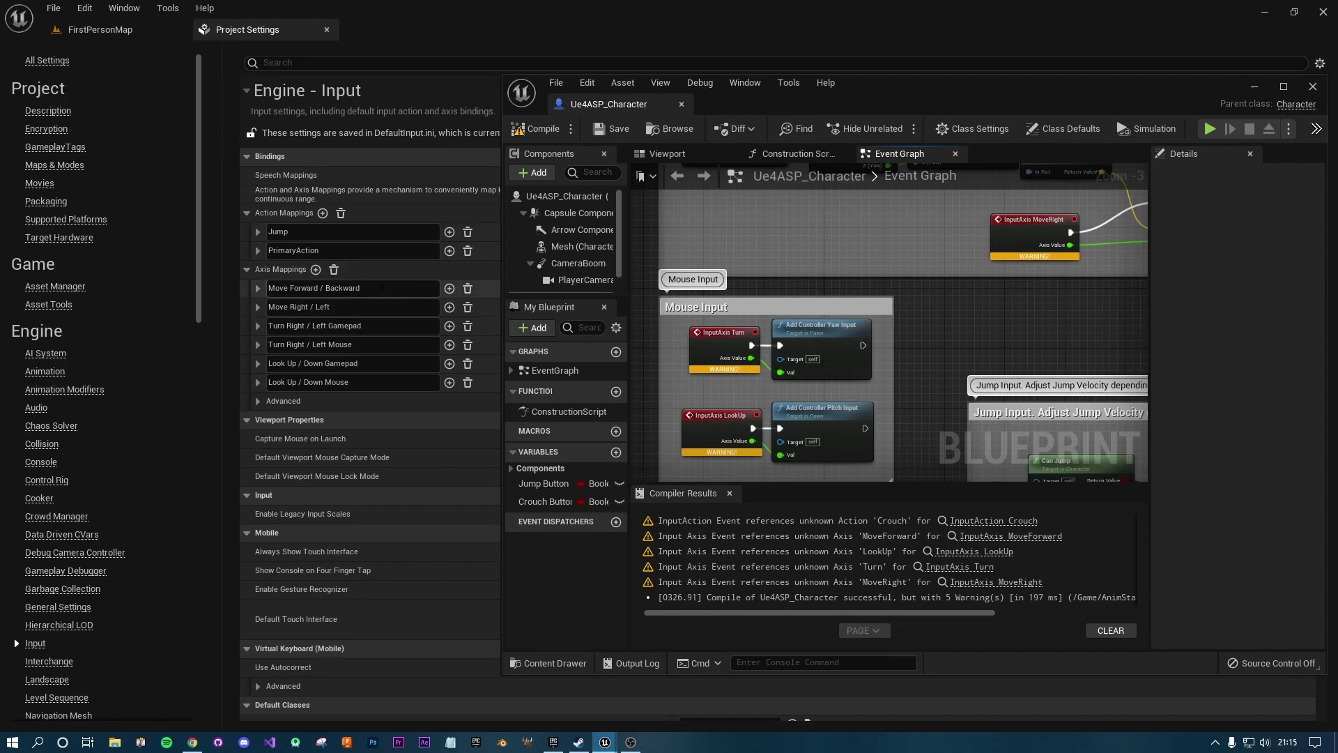
{"action": "left_click_drag", "start_coordinate": [321, 288], "coordinate": [324, 300]}
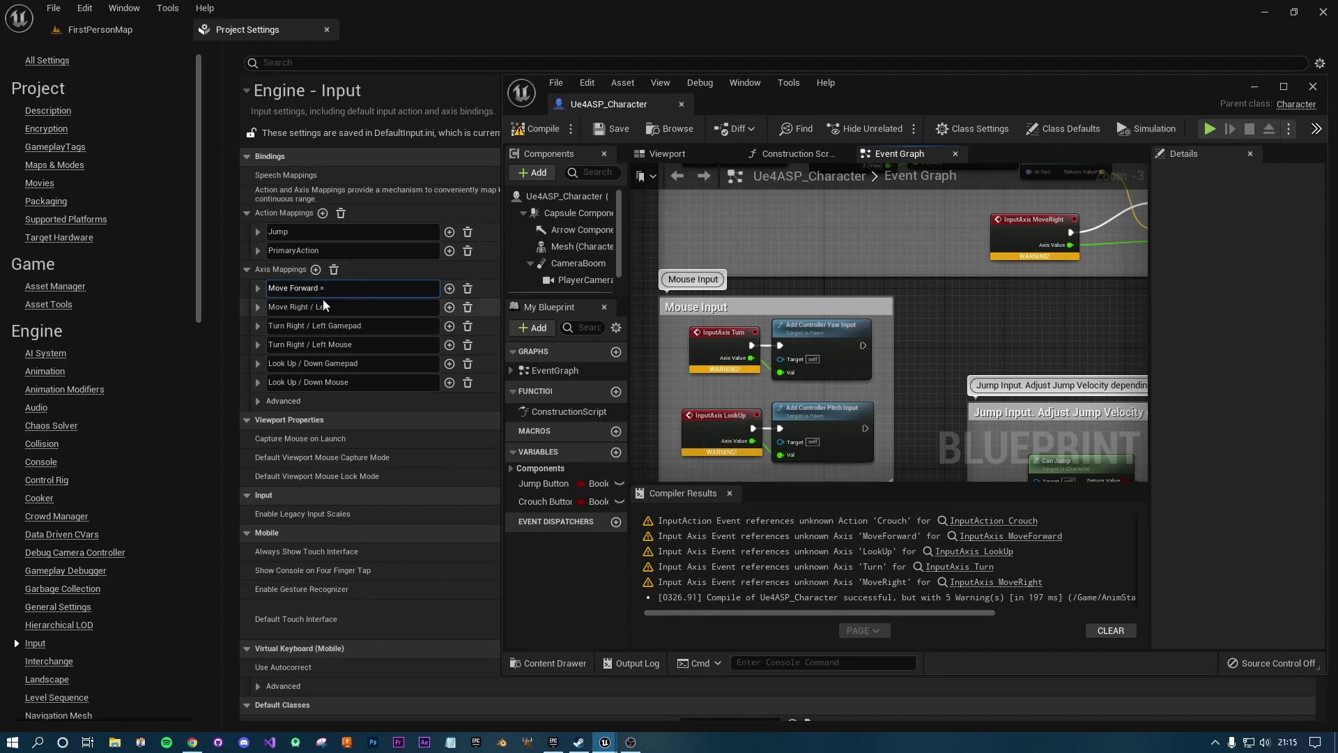
{"action": "key", "text": "BackSpace"}
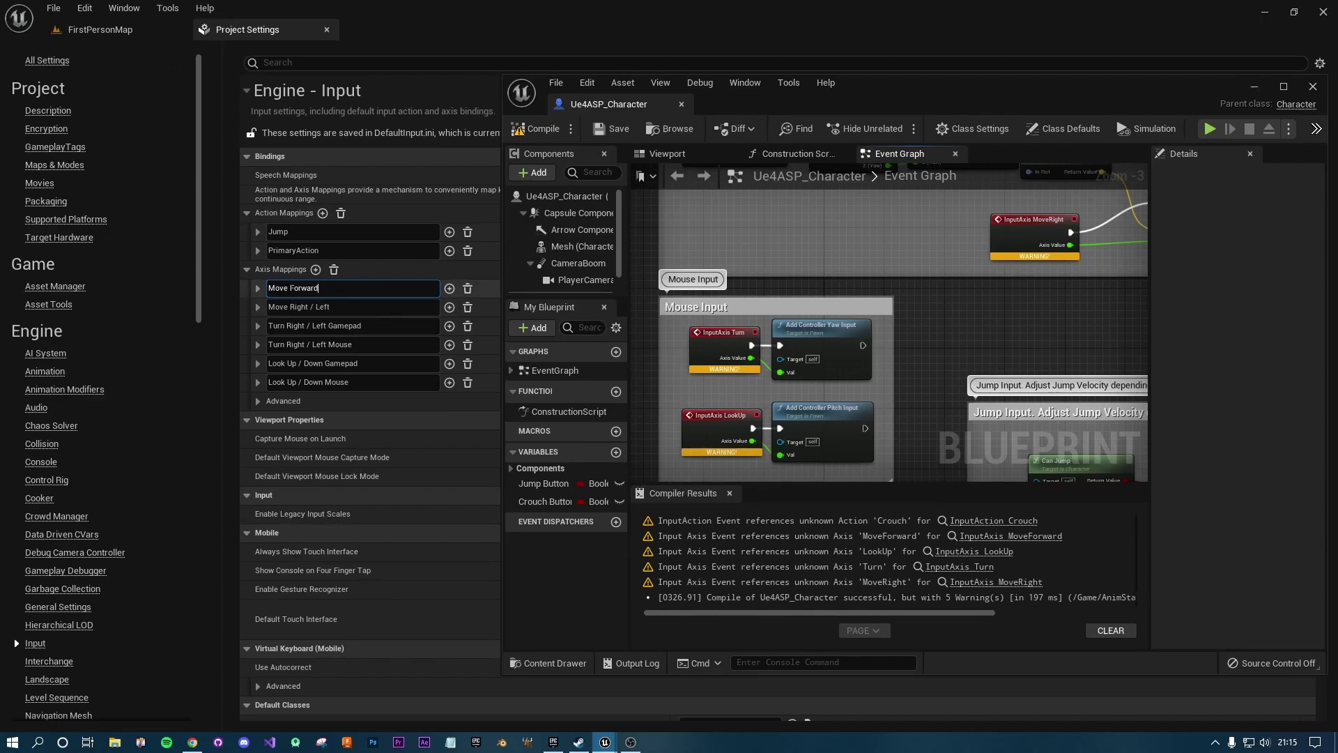
{"action": "key", "text": "ctrl+Left"}
{"action": "key", "text": "BackSpace"}
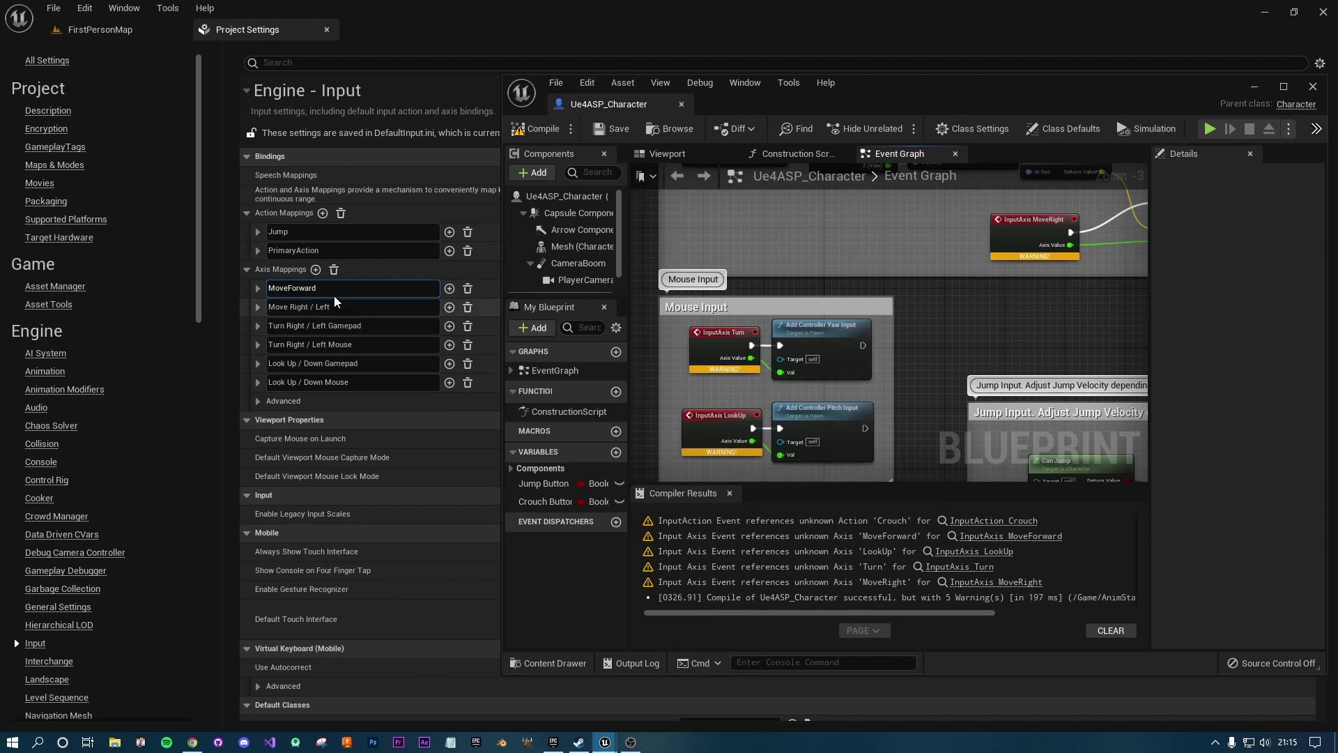
{"action": "left_click", "coordinate": [523, 136]}
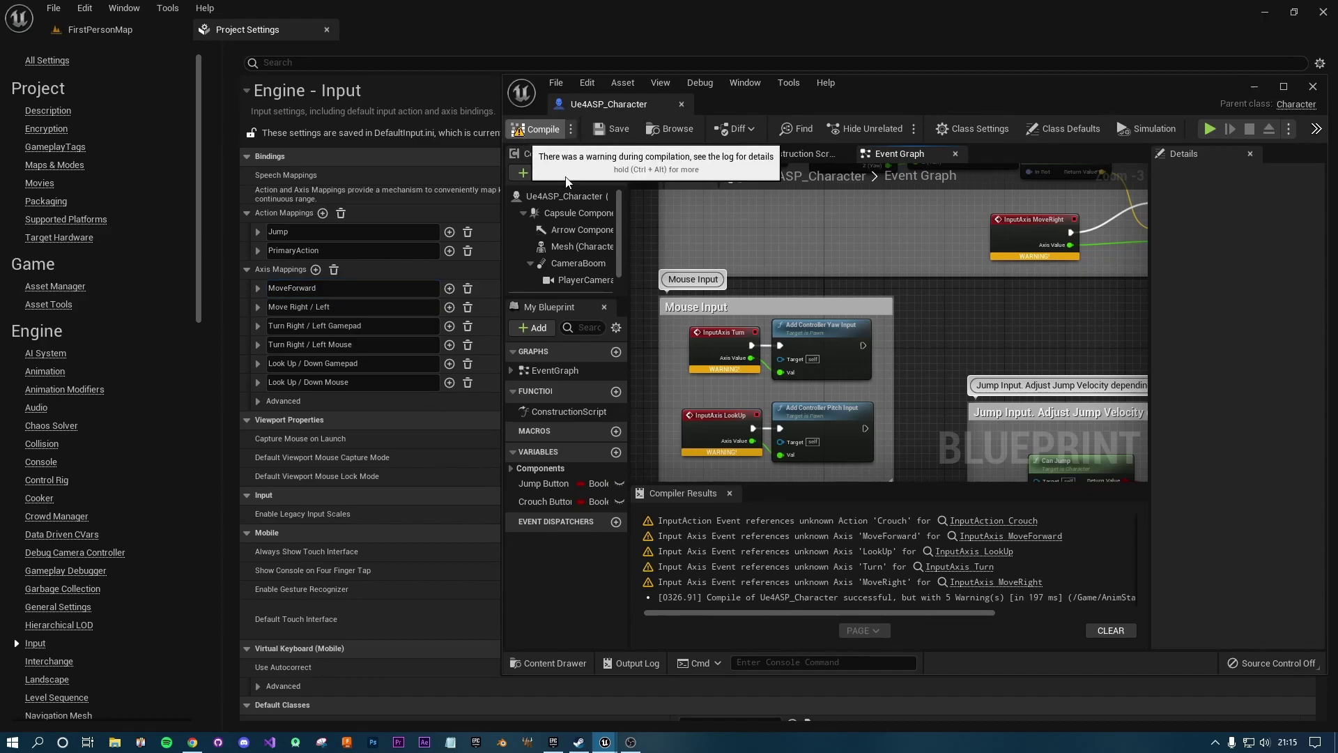
Rename the remaining axis mappings to MoveRight, Turn and LookUp, then recompile.
{"action": "right_click_drag", "start_coordinate": [899, 287], "coordinate": [752, 559]}
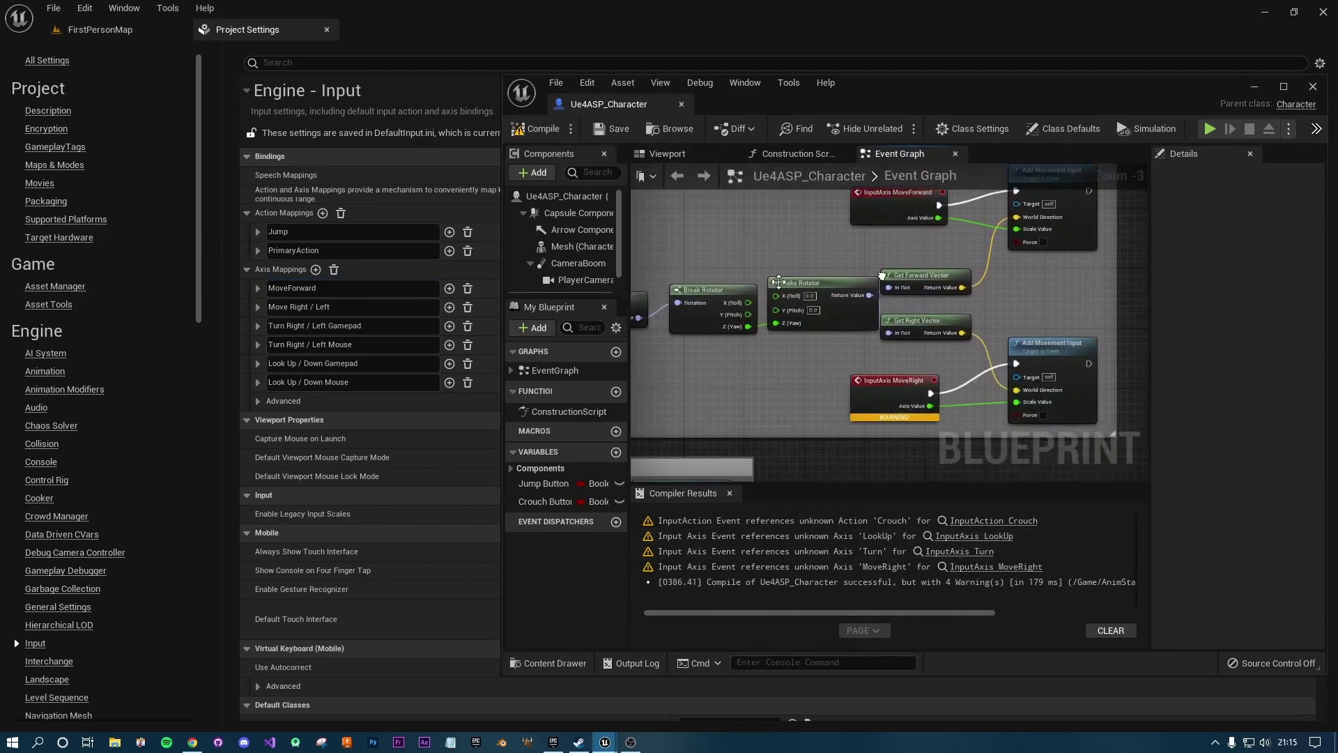
{"action": "right_click_drag", "start_coordinate": [903, 385], "coordinate": [880, 256]}
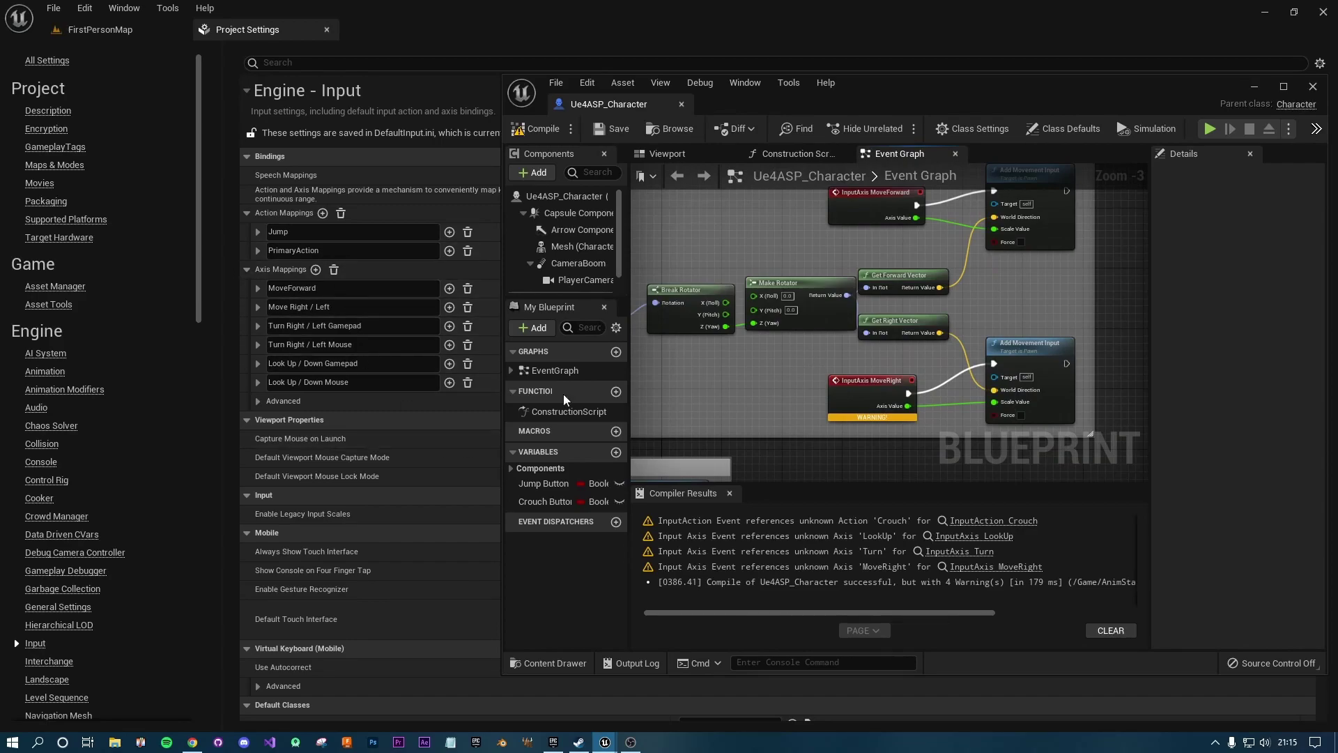
{"action": "left_click", "coordinate": [292, 306]}
{"action": "key", "text": "BackSpace"}
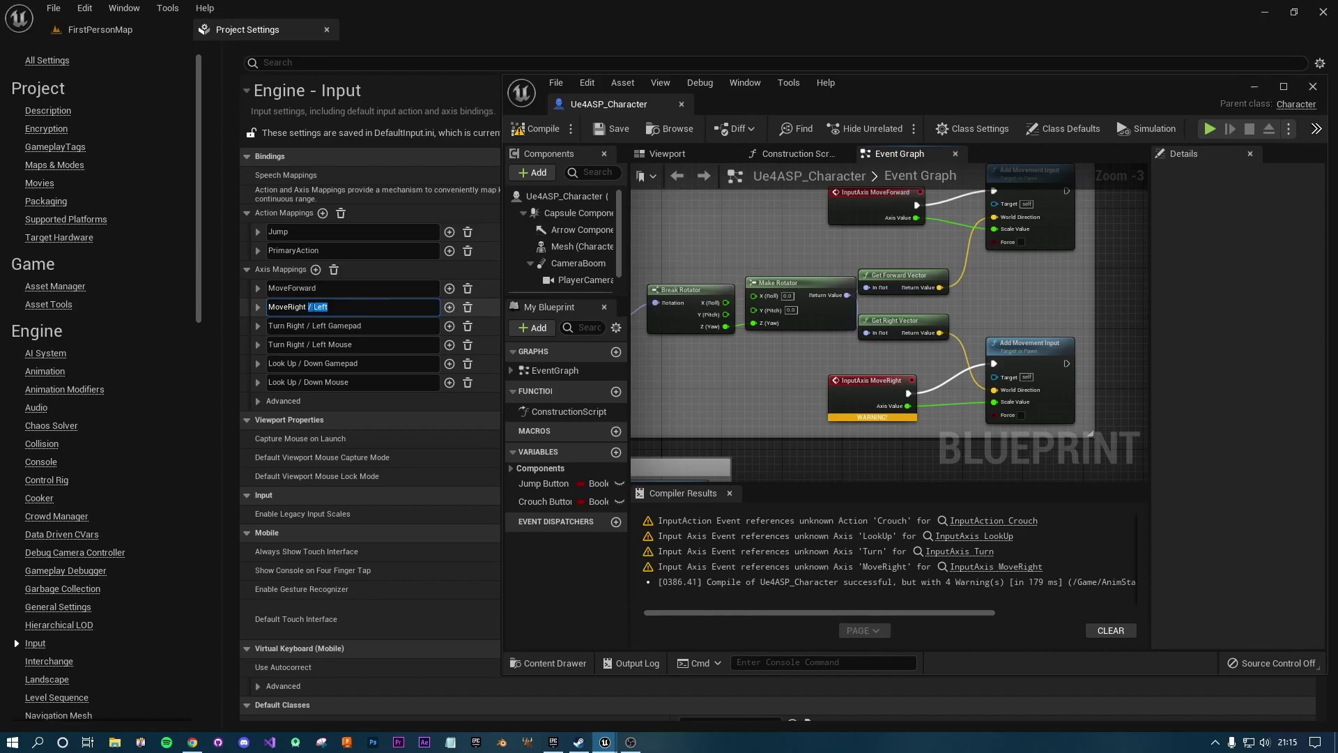
{"action": "key", "text": "BackSpace"}
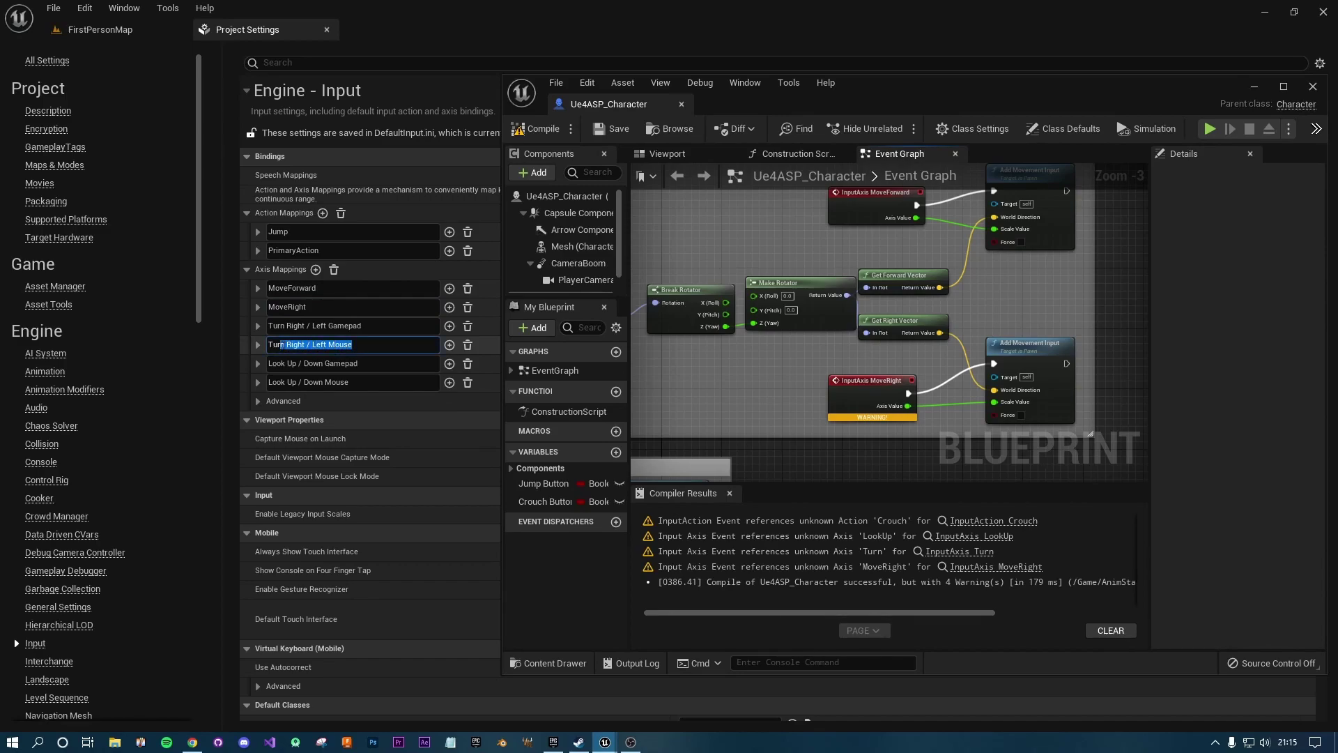
{"action": "key", "text": "BackSpace"}
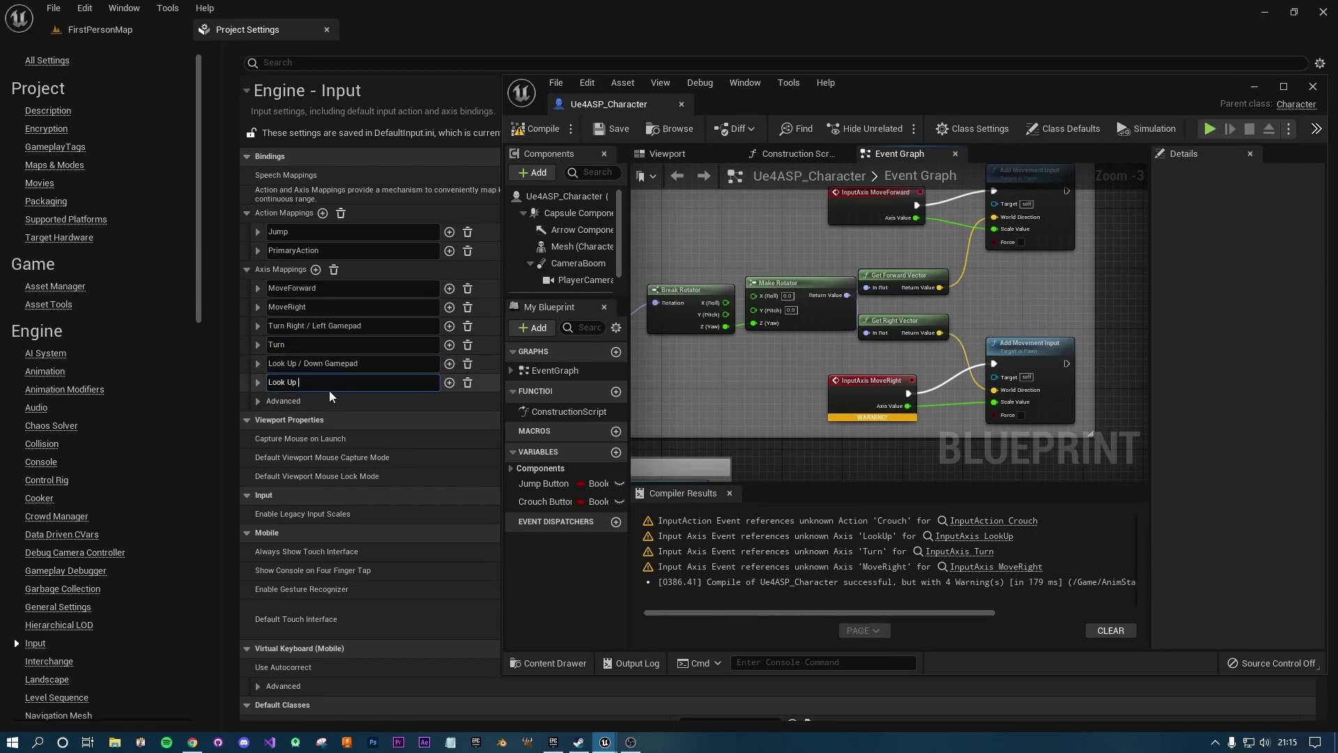
{"action": "key", "text": "Left"}
{"action": "key", "text": "Left"}
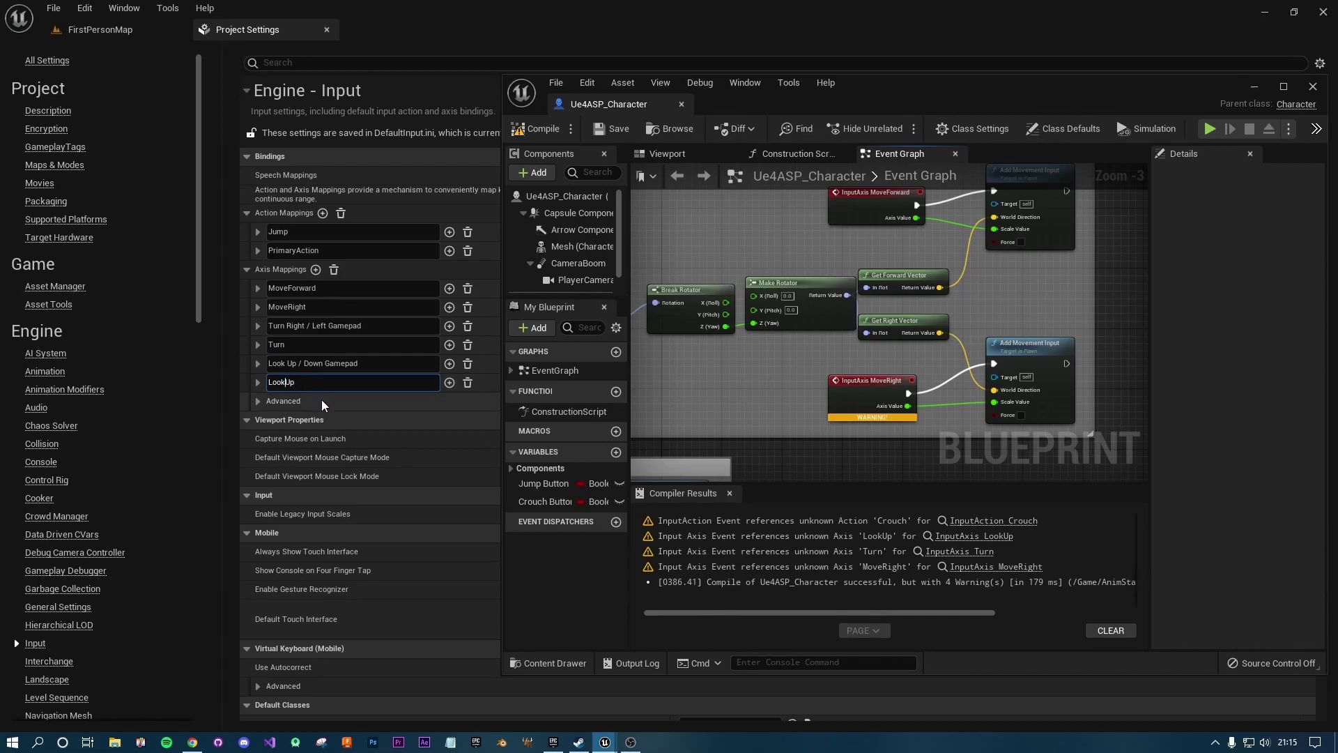
{"action": "key", "text": "Return"}
{"action": "left_click", "coordinate": [553, 134]}
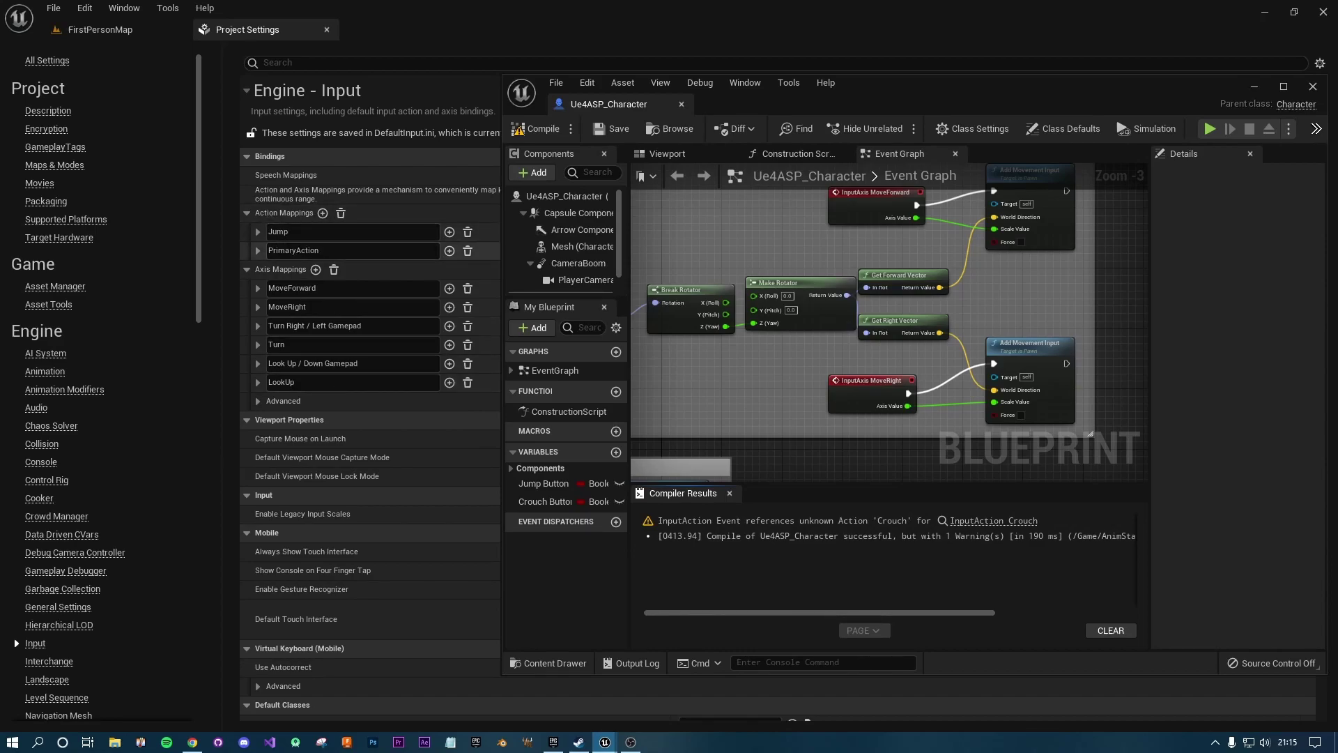
Add a new action mapping and name it Crouch.
{"action": "left_click", "coordinate": [322, 213]}
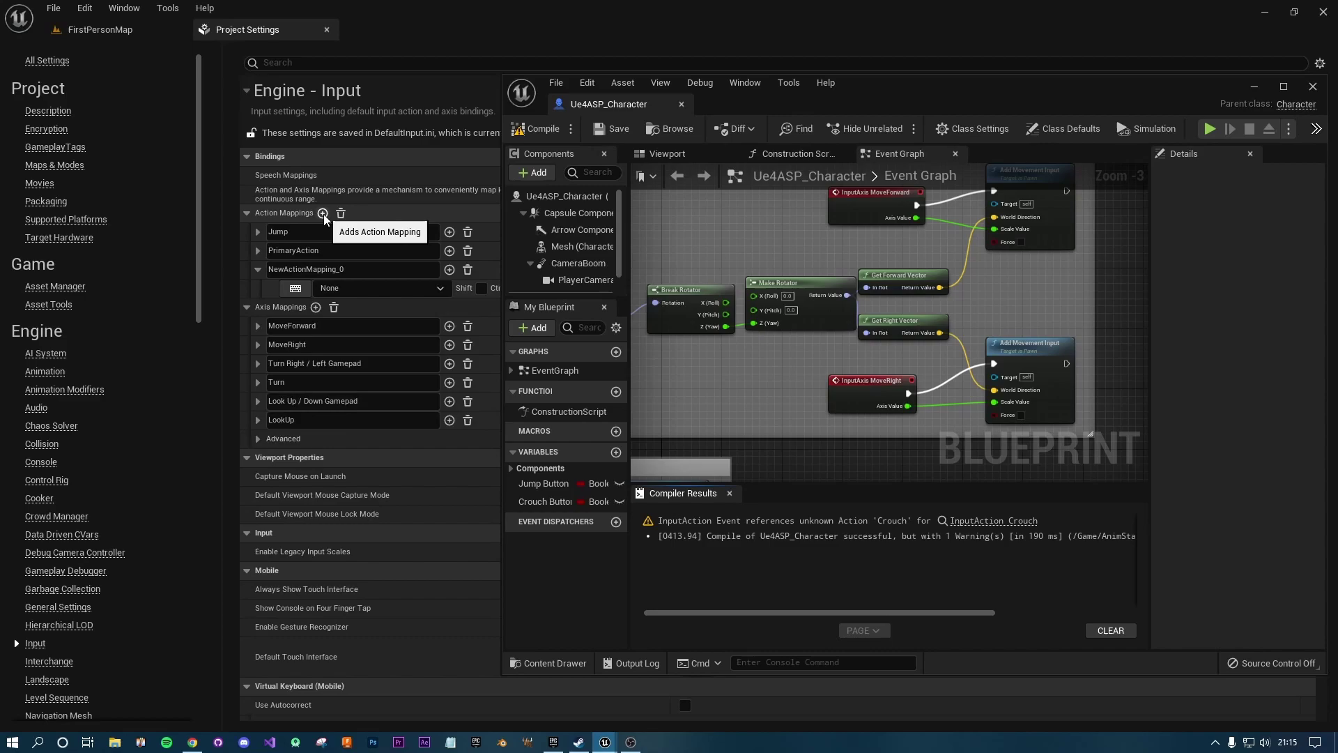
{"action": "left_click", "coordinate": [336, 268]}
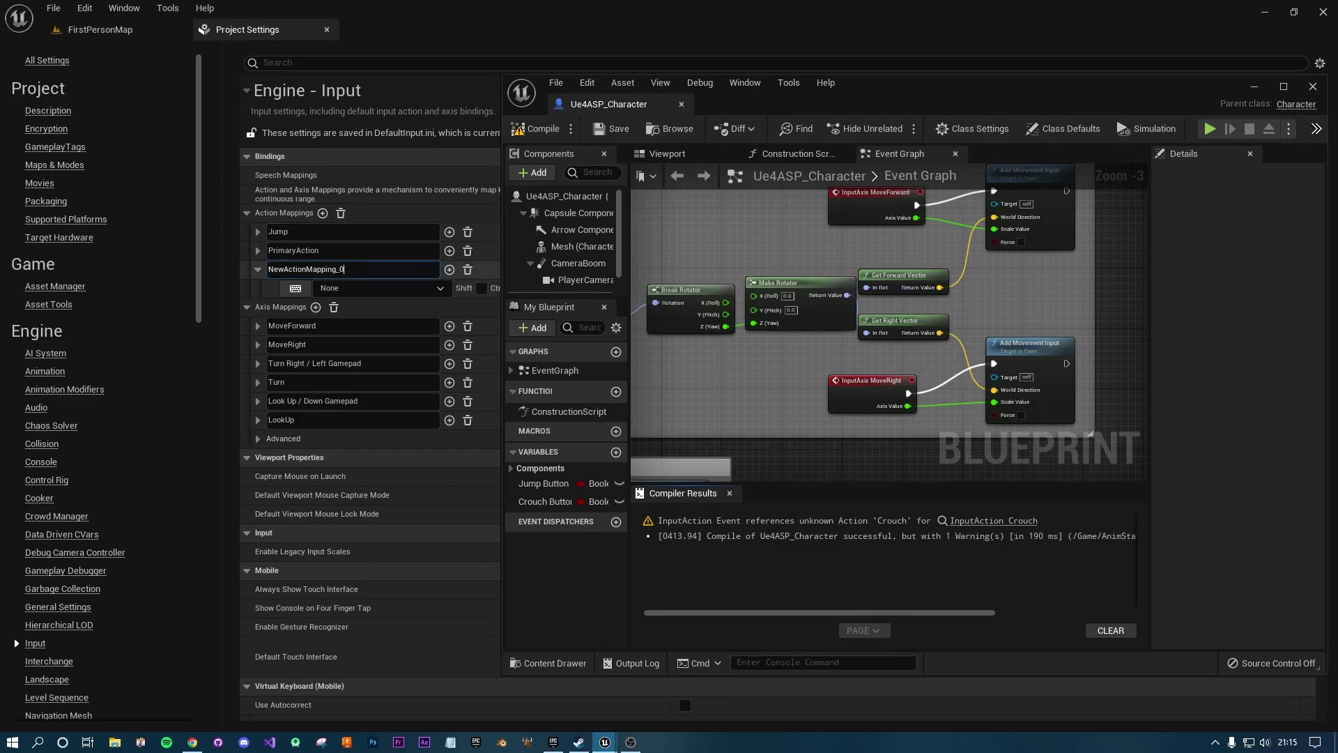
{"action": "left_click", "coordinate": [244, 269]}
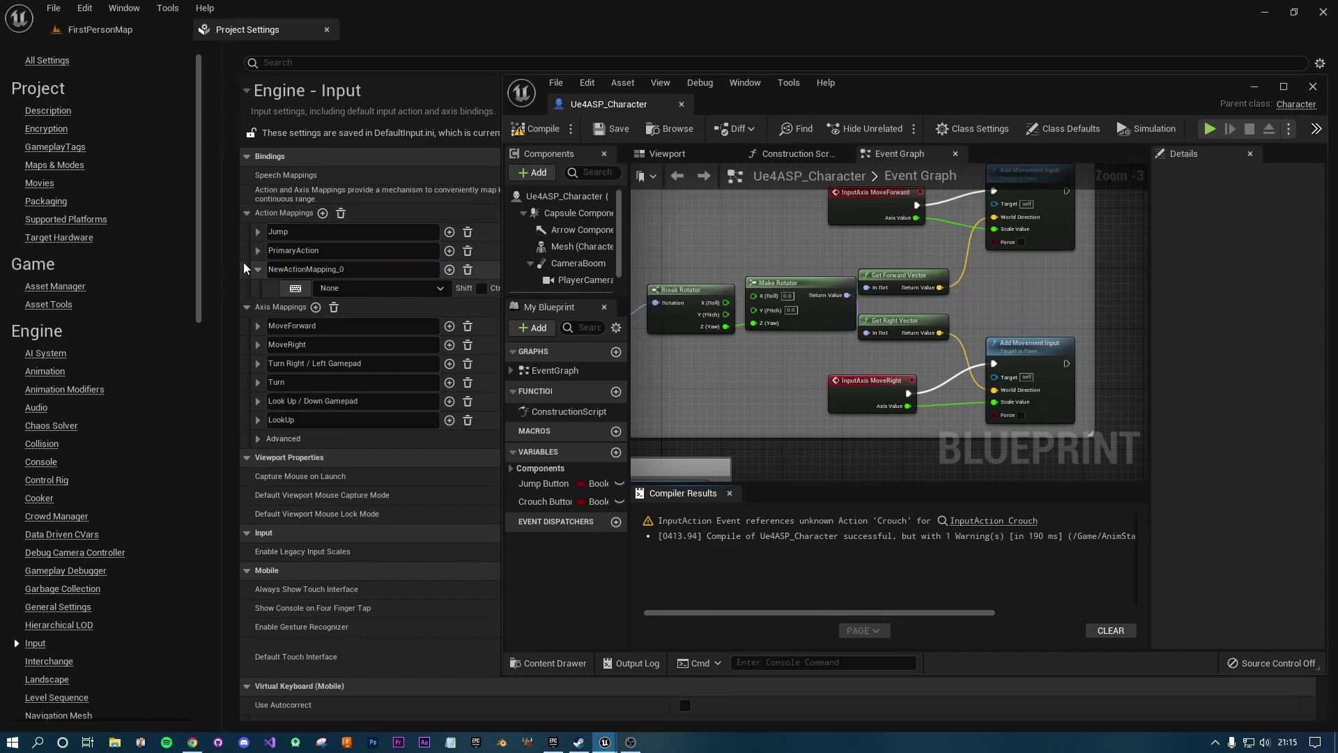
{"action": "left_click", "coordinate": [366, 270]}
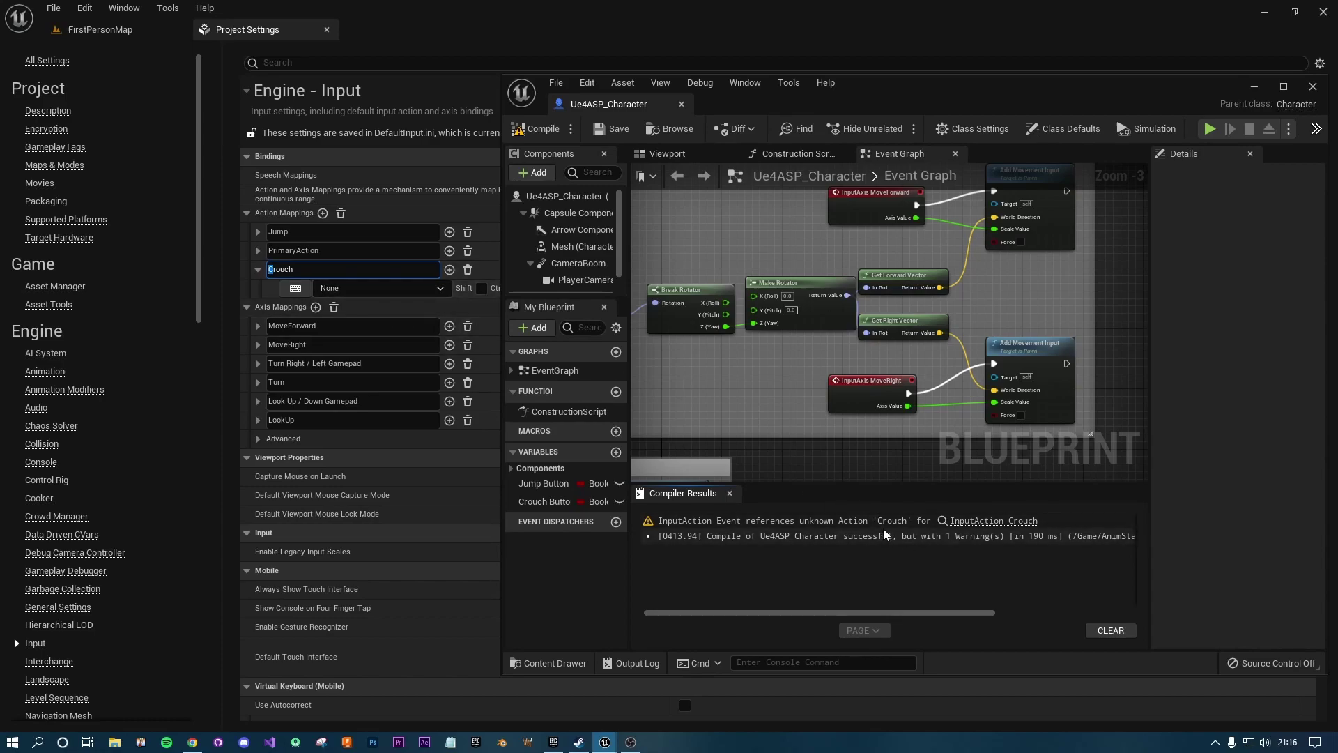
{"action": "type", "text": "Crouch"}
Bind Crouch to the Left Ctrl keyboard key and recompile the blueprint.
{"action": "left_click", "coordinate": [406, 291]}
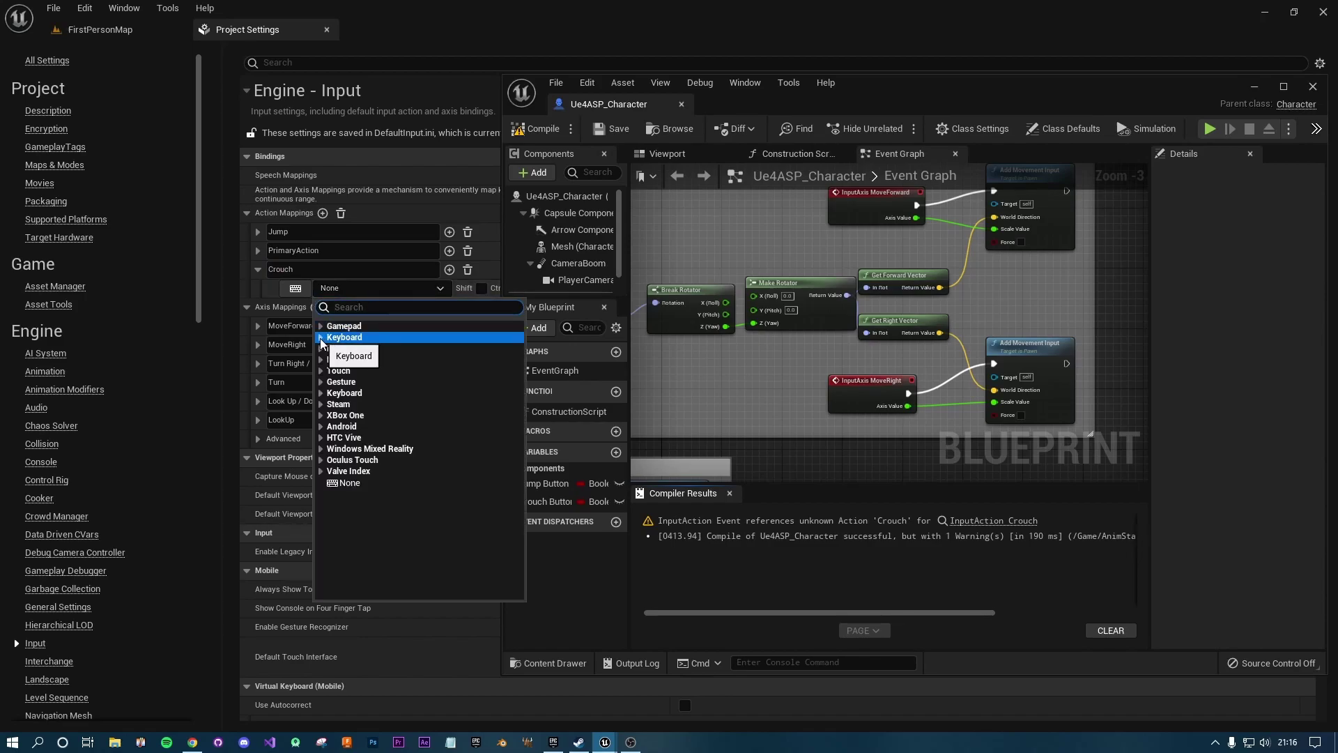
{"action": "left_click", "coordinate": [345, 337]}
{"action": "left_click_drag", "start_coordinate": [519, 351], "coordinate": [517, 491]}
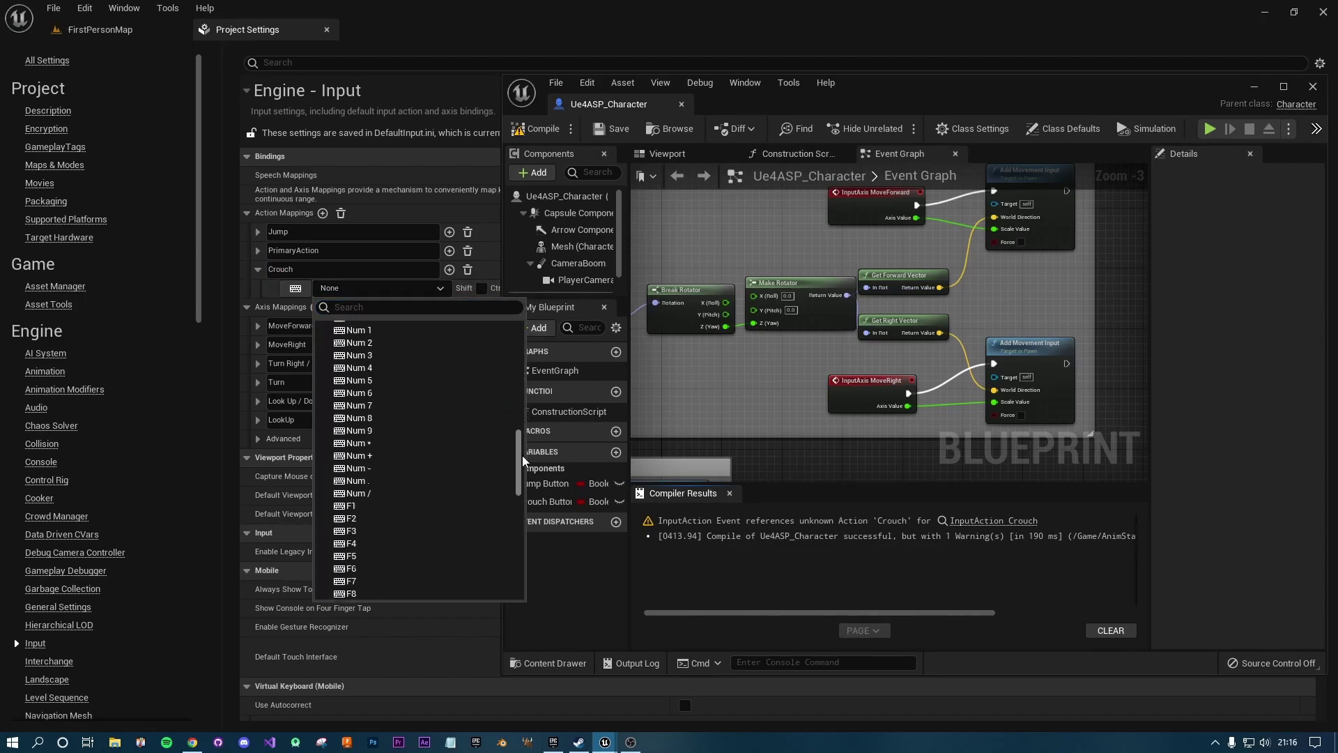
{"action": "left_click", "coordinate": [424, 466]}
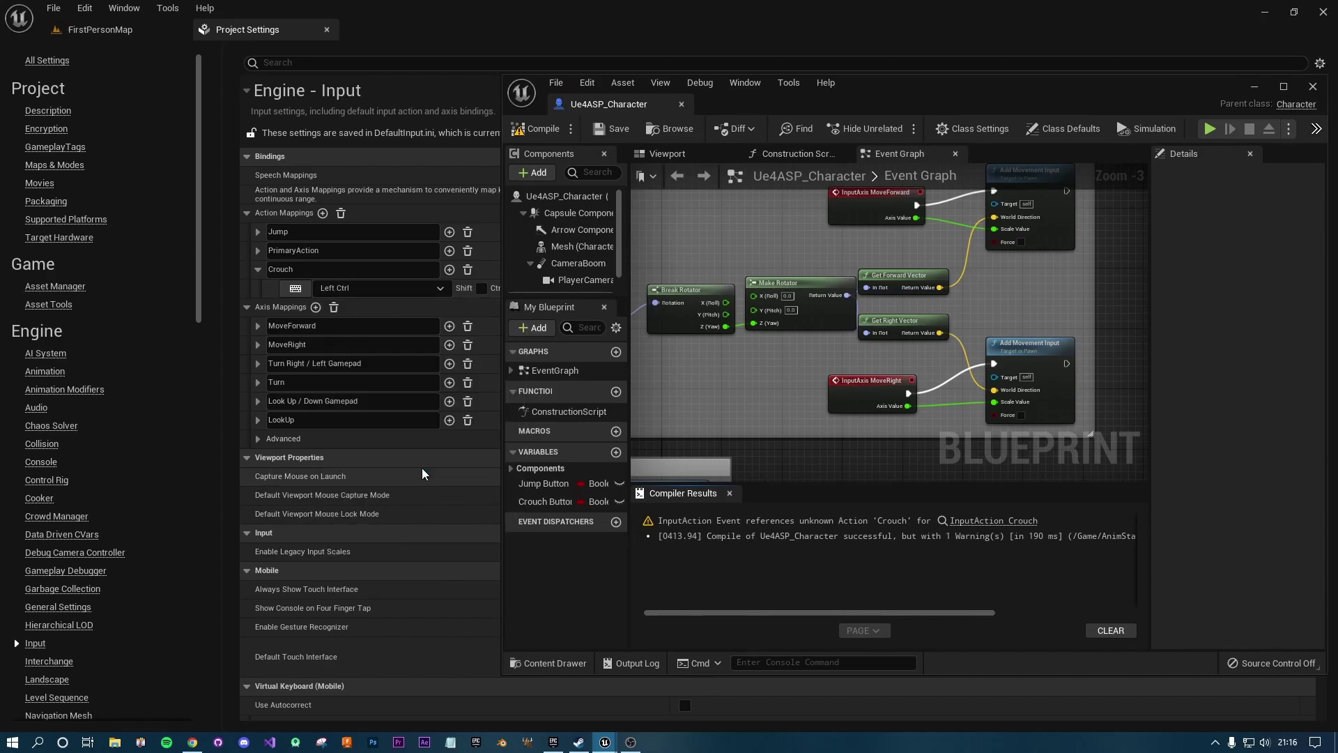
{"action": "left_click", "coordinate": [535, 128]}
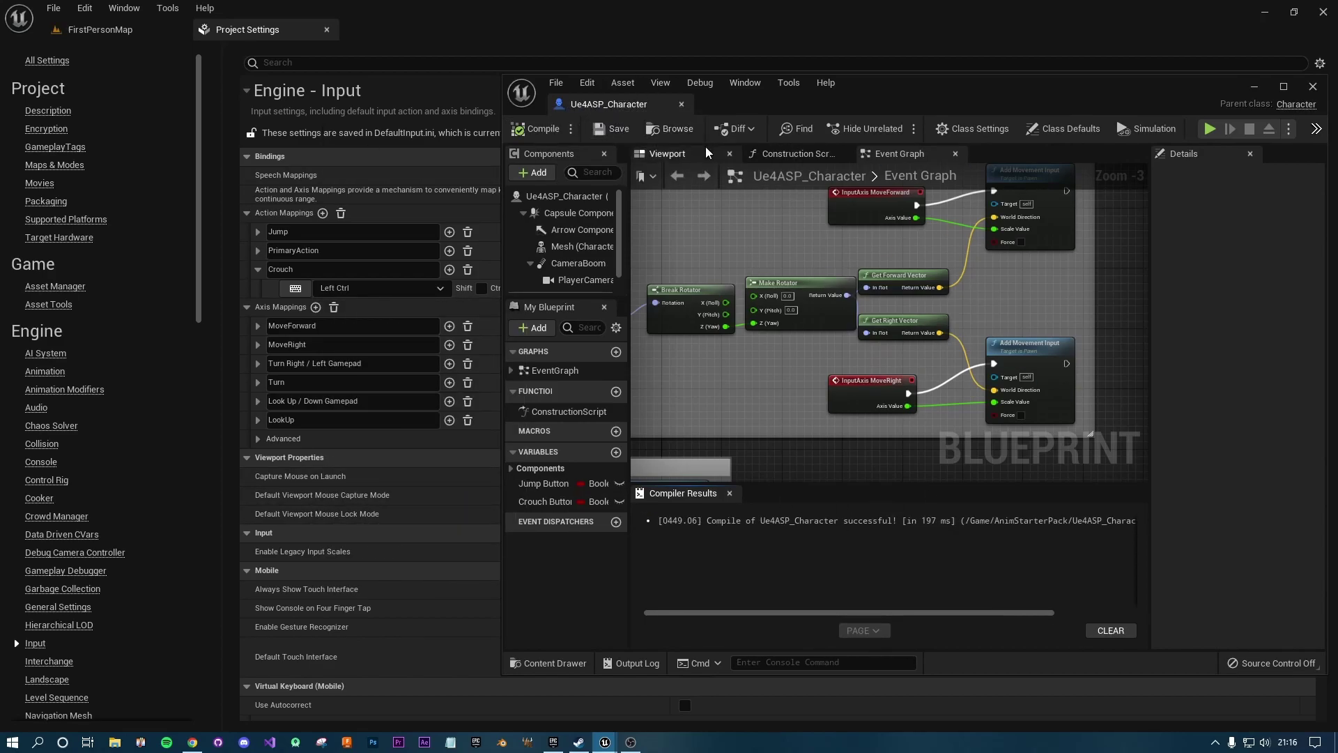
Play-test the level, dock the Ue4ASP_Character blueprint as a tab, and view its Event Graph.
{"action": "left_click", "coordinate": [65, 39]}
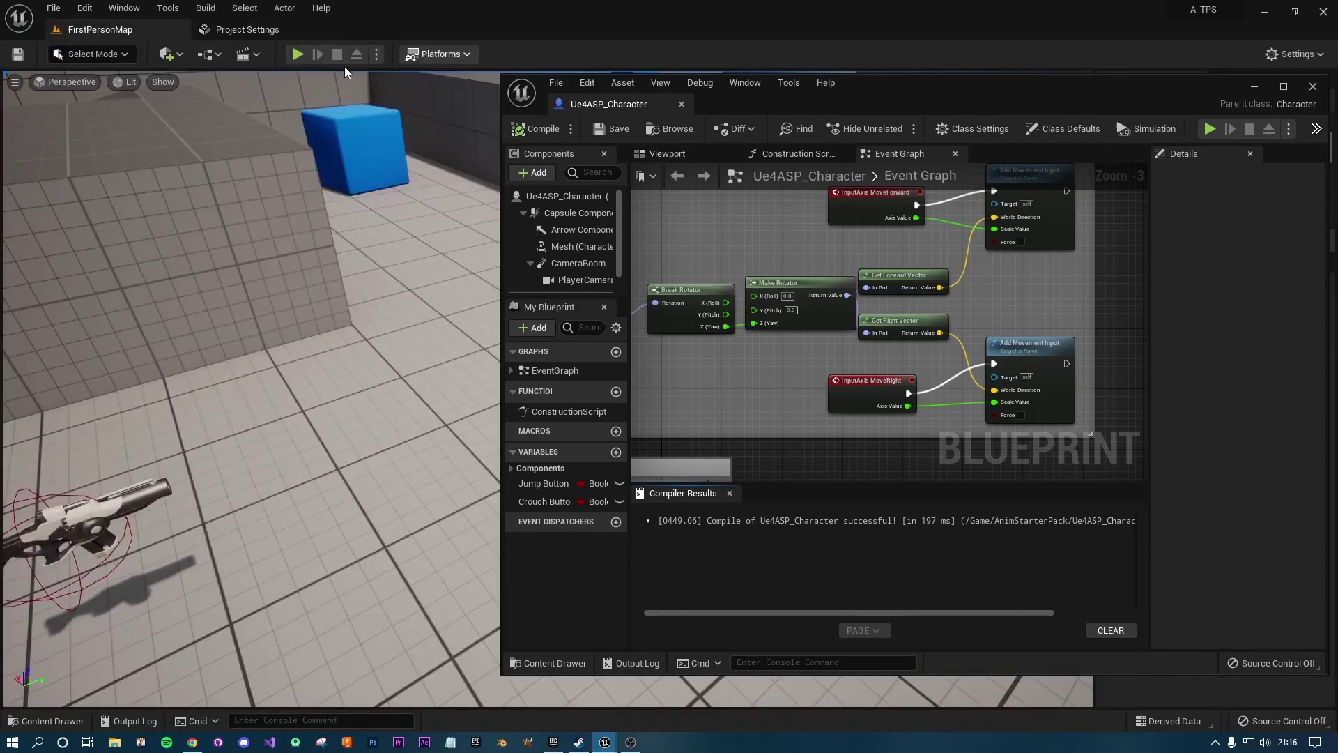
{"action": "left_click", "coordinate": [290, 55]}
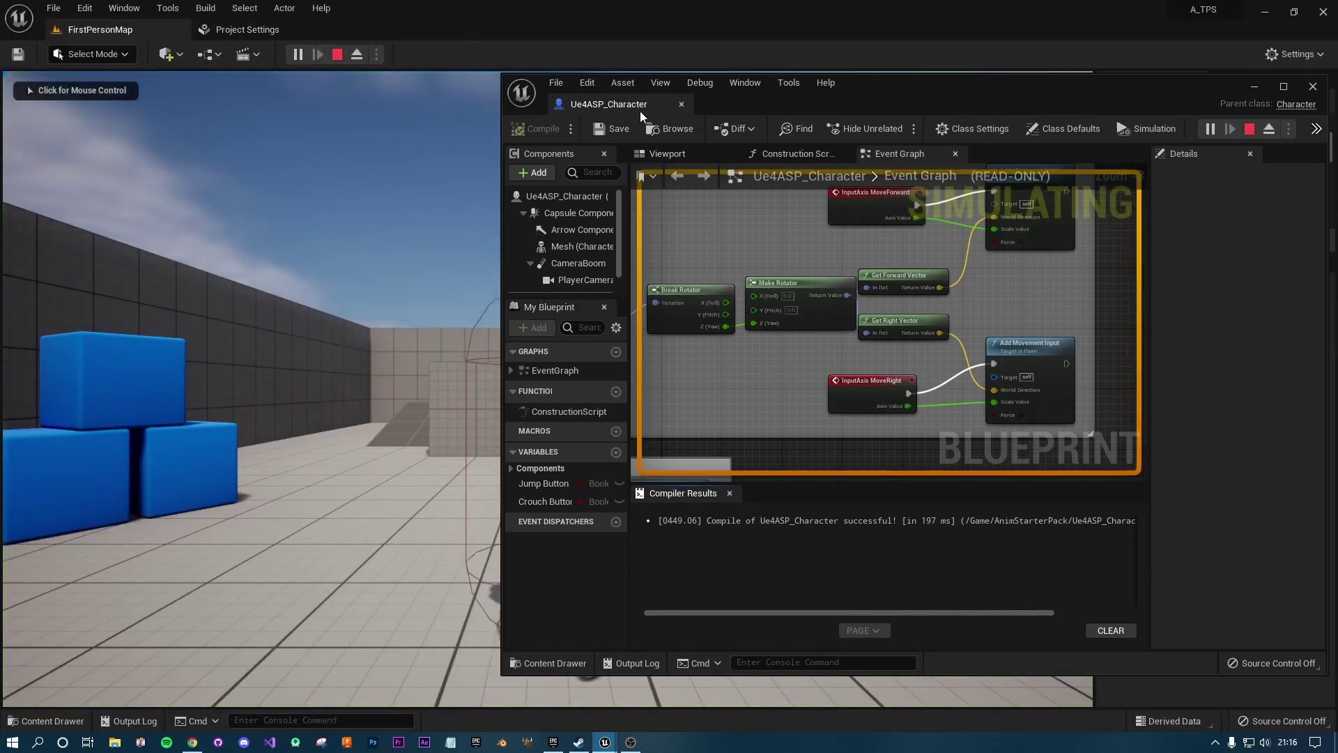
{"action": "left_click_drag", "start_coordinate": [609, 104], "coordinate": [523, 29]}
{"action": "left_click", "coordinate": [100, 29]}
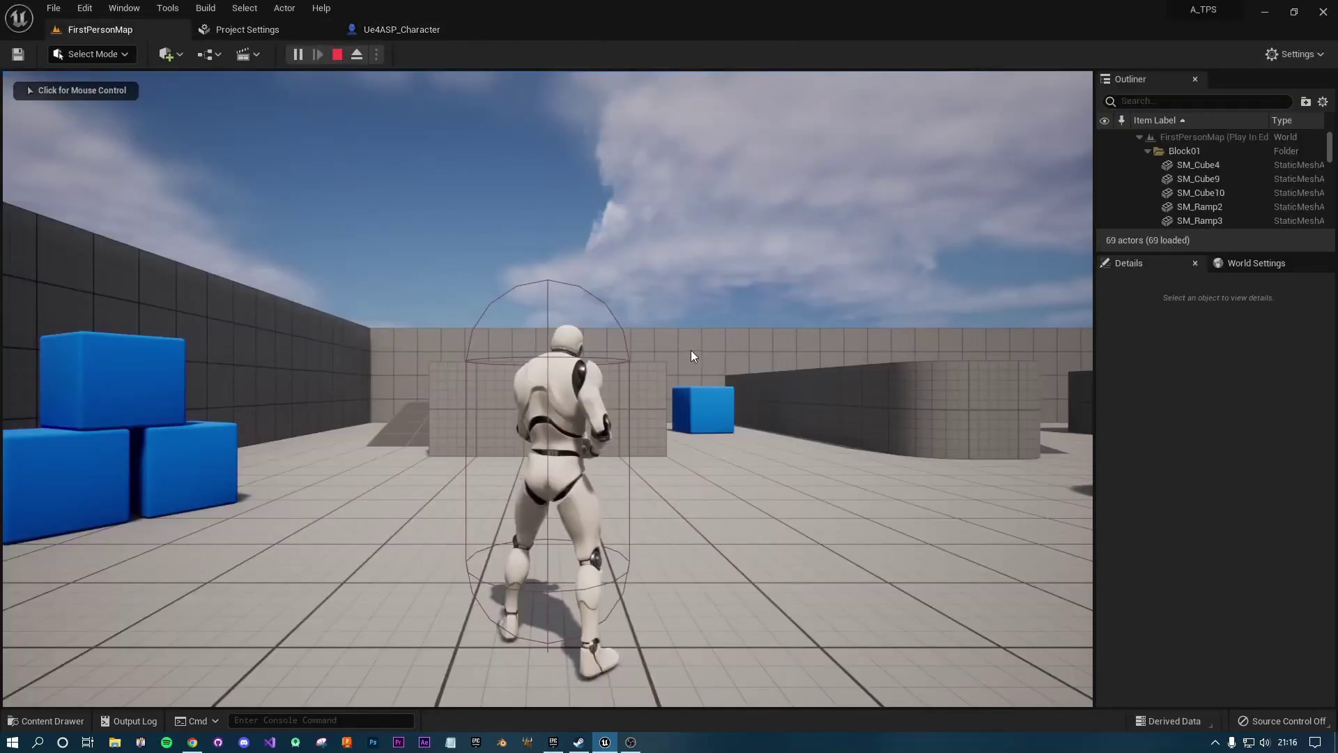
{"action": "left_click", "coordinate": [691, 356]}
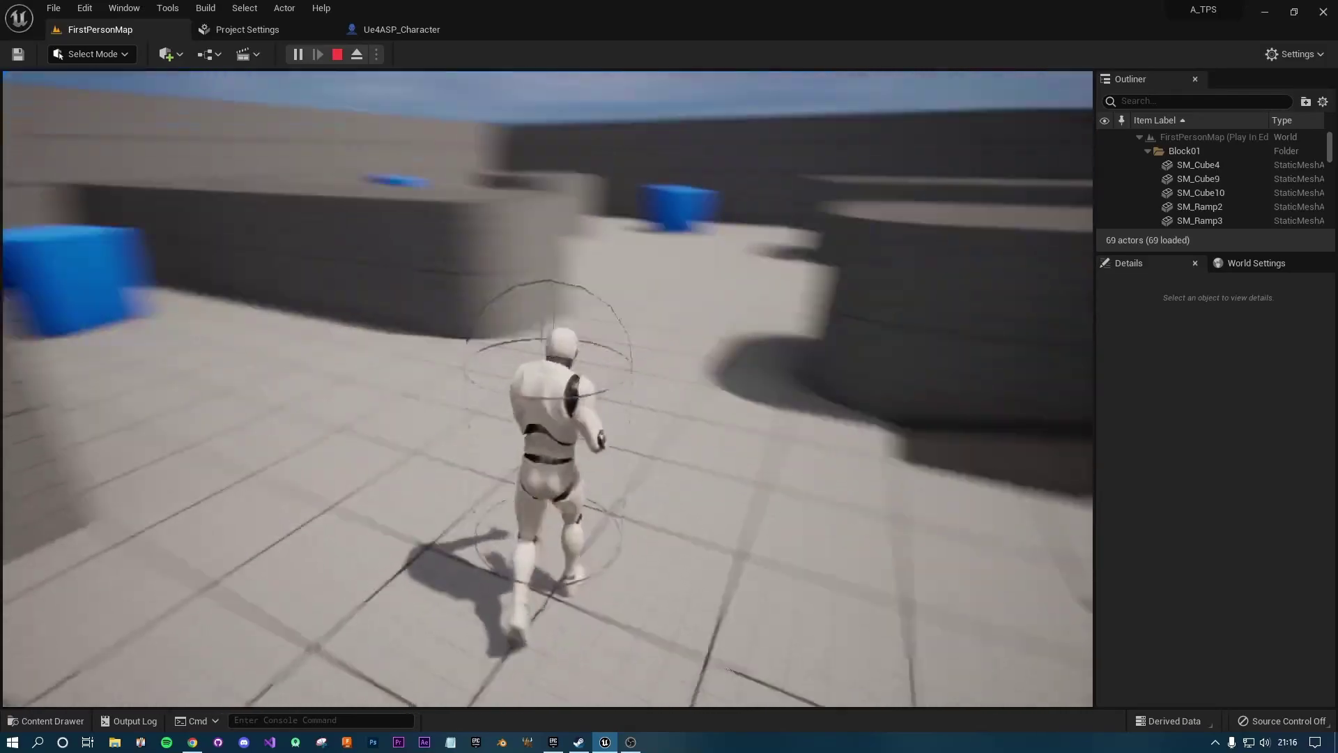
{"action": "key", "text": "Escape"}
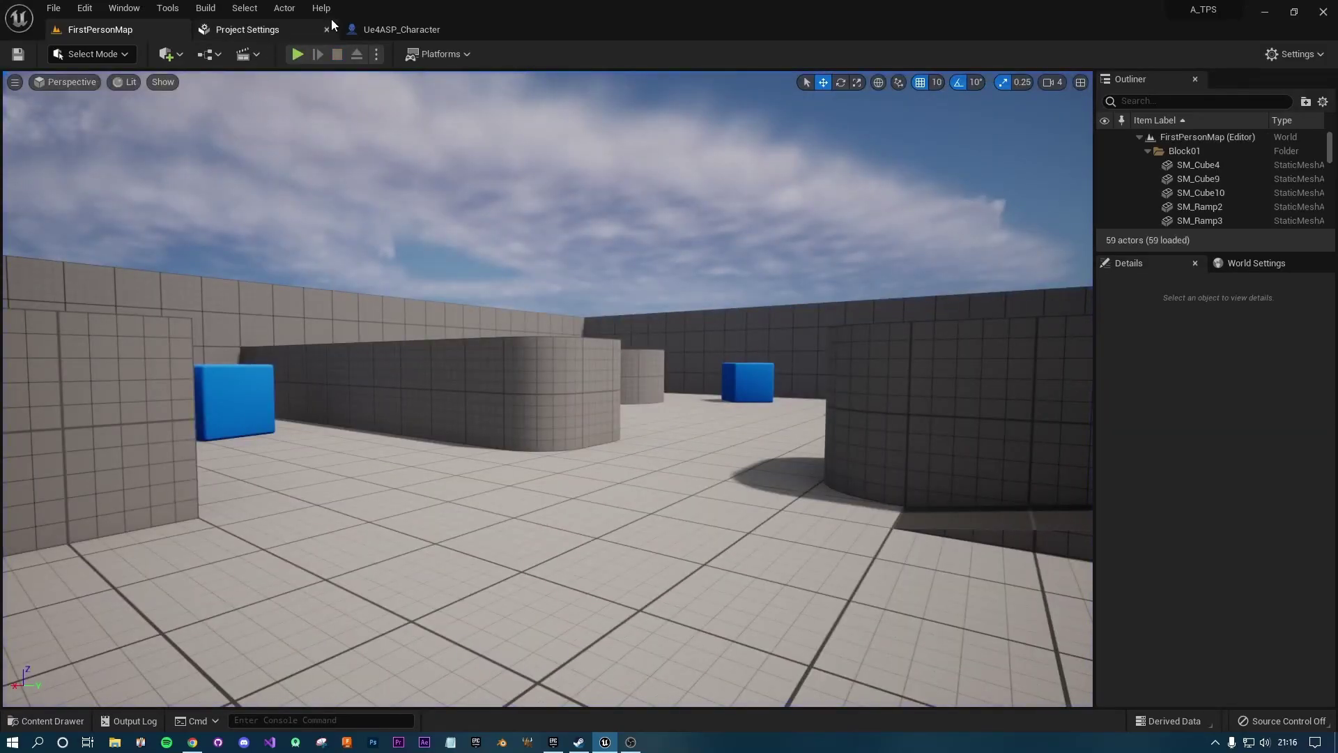
{"action": "left_click", "coordinate": [401, 30]}
{"action": "right_click_drag", "start_coordinate": [366, 350], "coordinate": [613, 445]}
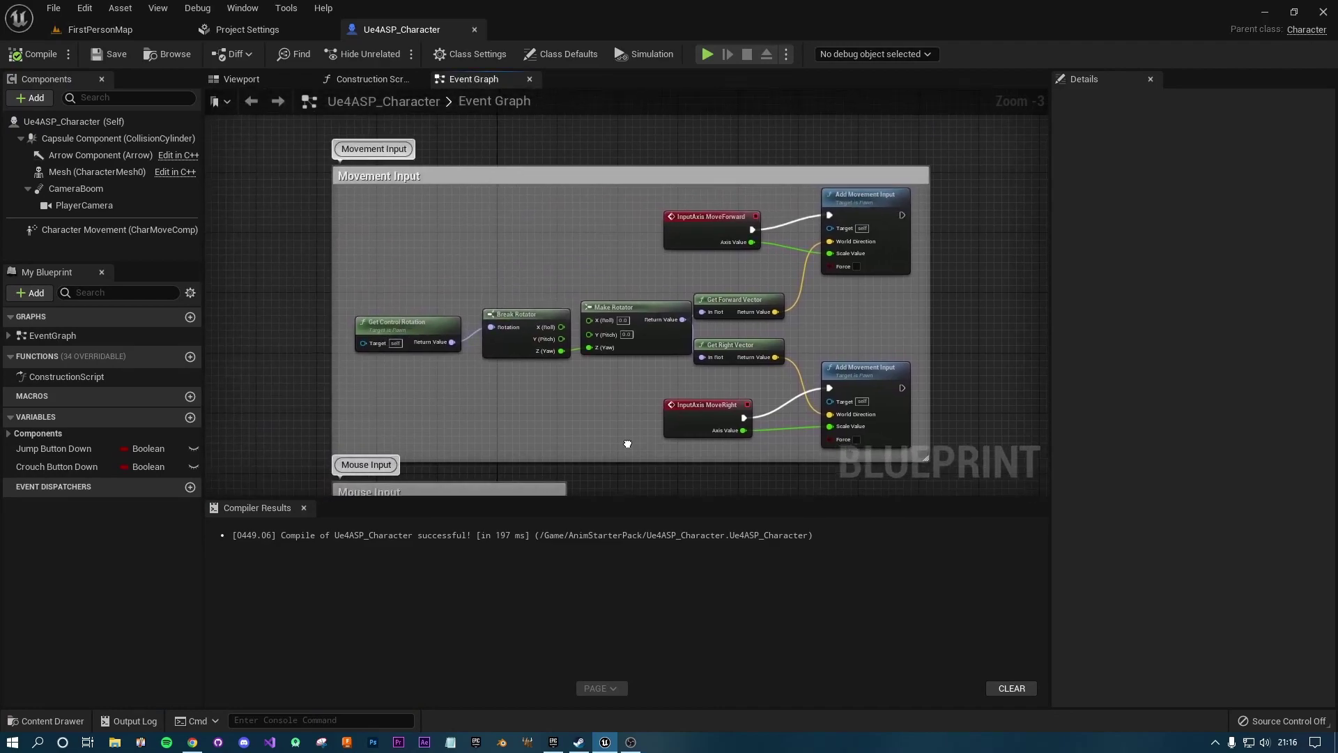
Change Character Movement's Max Walk Speed from 270 to 400 cm/s.
{"action": "left_click", "coordinate": [103, 230]}
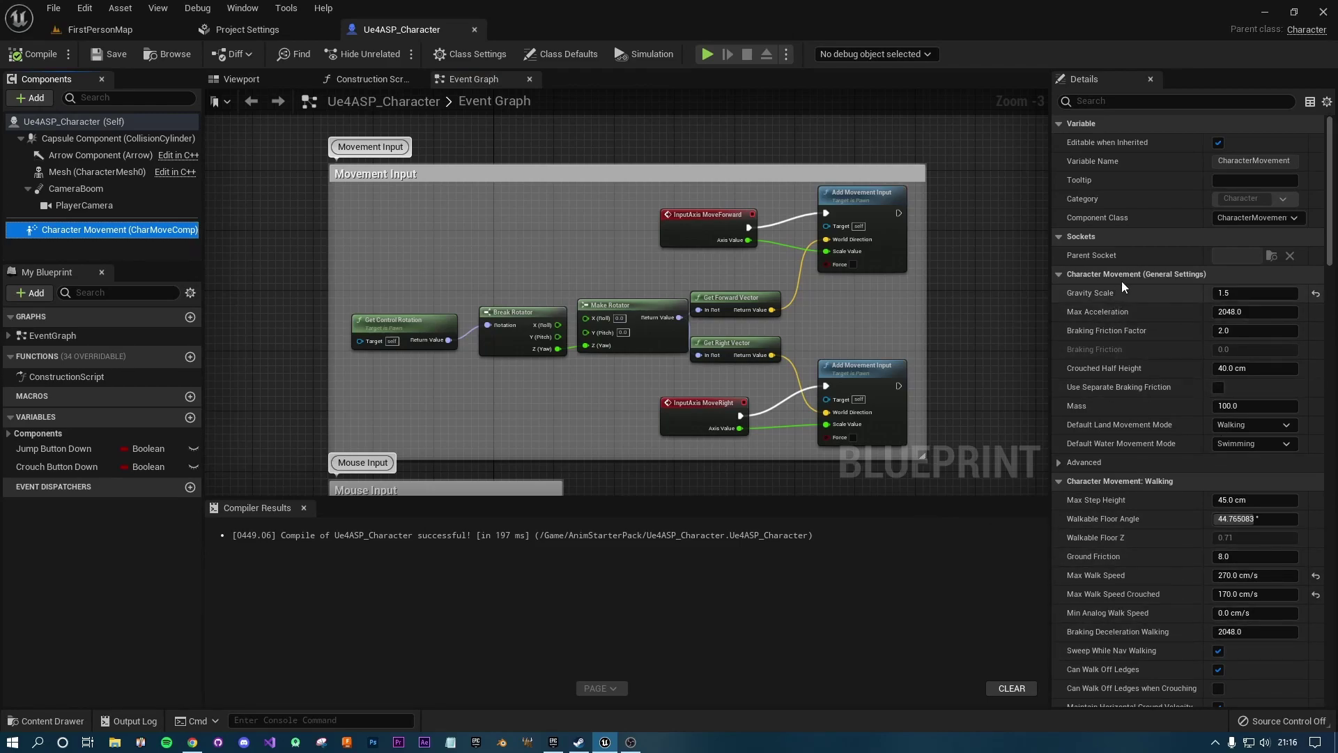
{"action": "scroll", "coordinate": [1329, 215], "scroll_direction": "down", "scroll_amount": 2}
{"action": "scroll", "coordinate": [1307, 241], "scroll_direction": "down", "scroll_amount": 2}
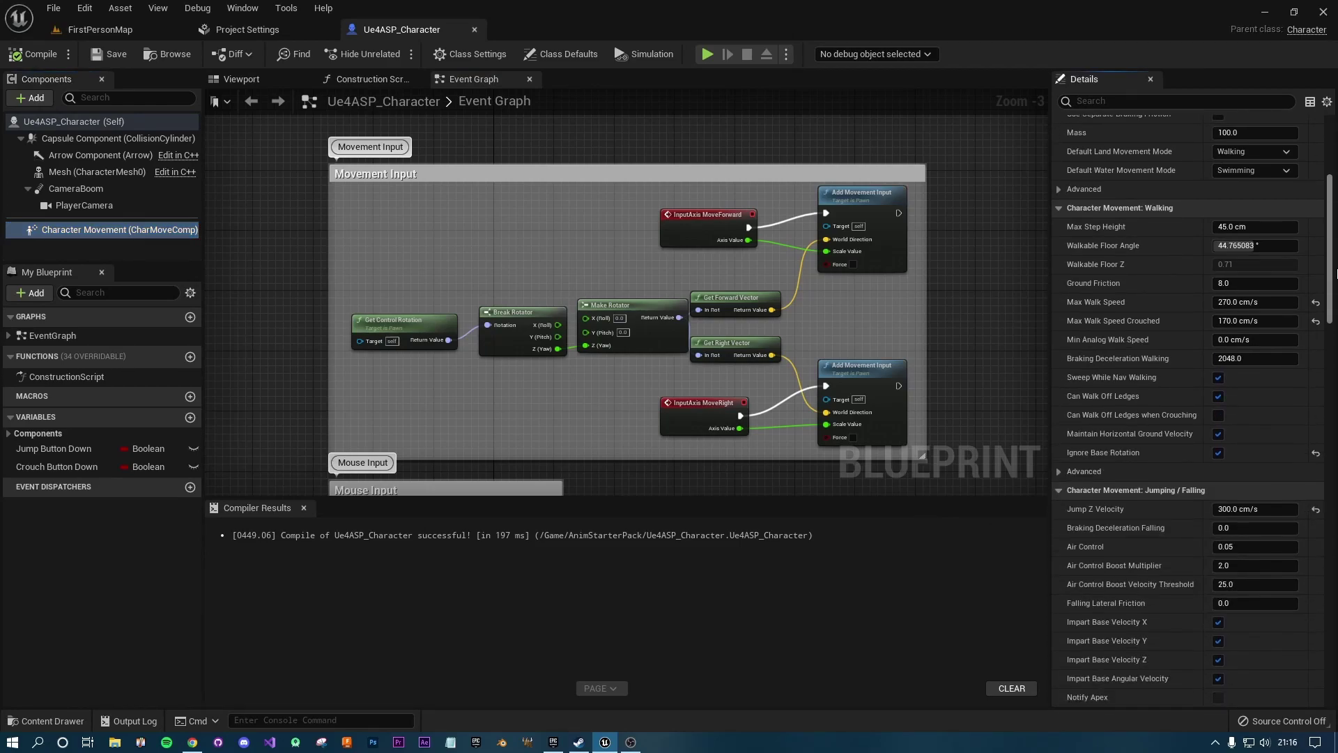
{"action": "scroll", "coordinate": [1281, 264], "scroll_direction": "down", "scroll_amount": 1}
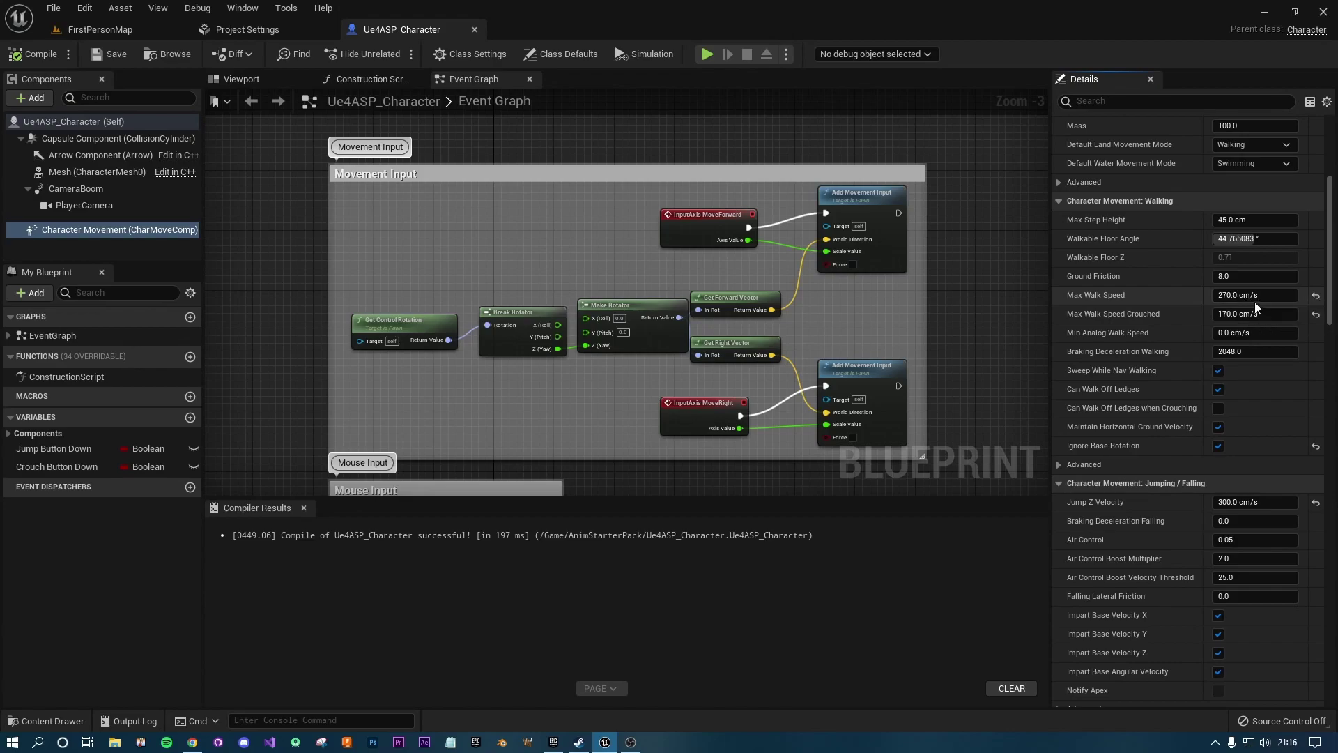
{"action": "left_click", "coordinate": [1237, 295]}
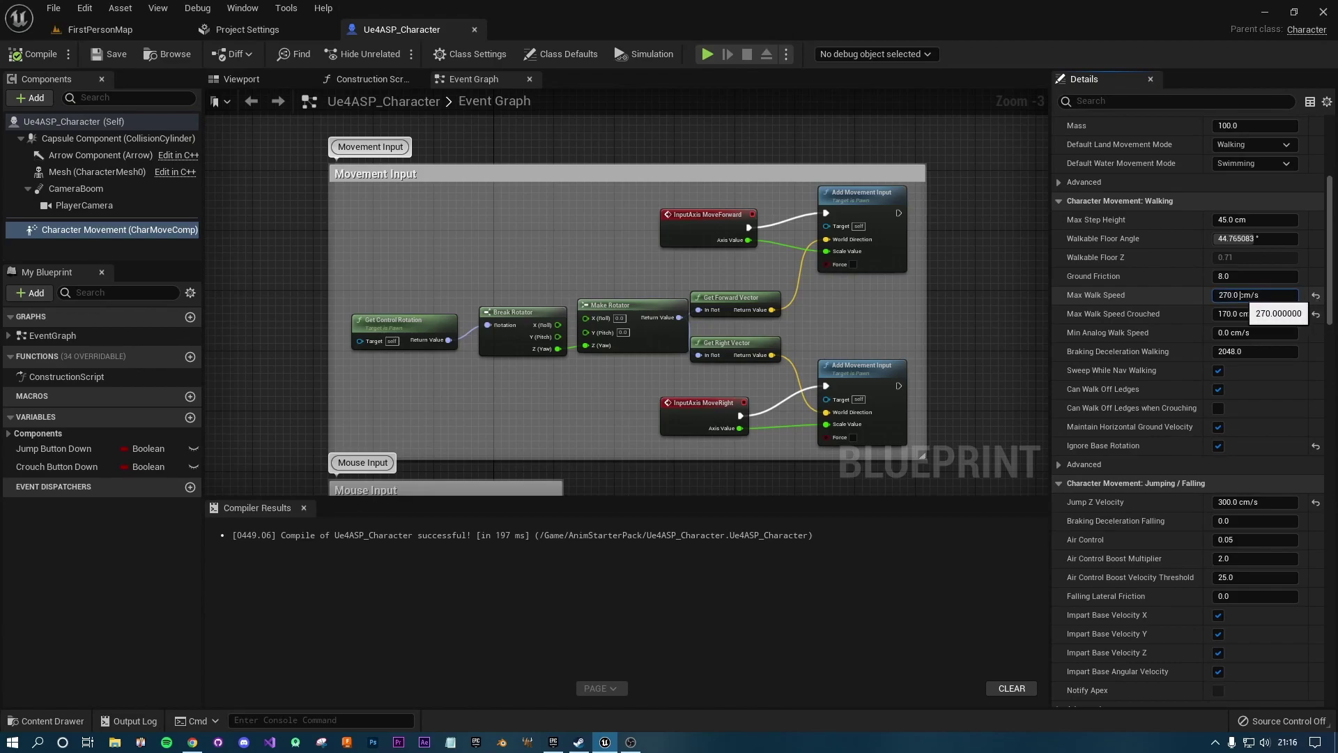
{"action": "key", "text": "ctrl+a"}
{"action": "type", "text": "400"}
{"action": "key", "text": "Return"}
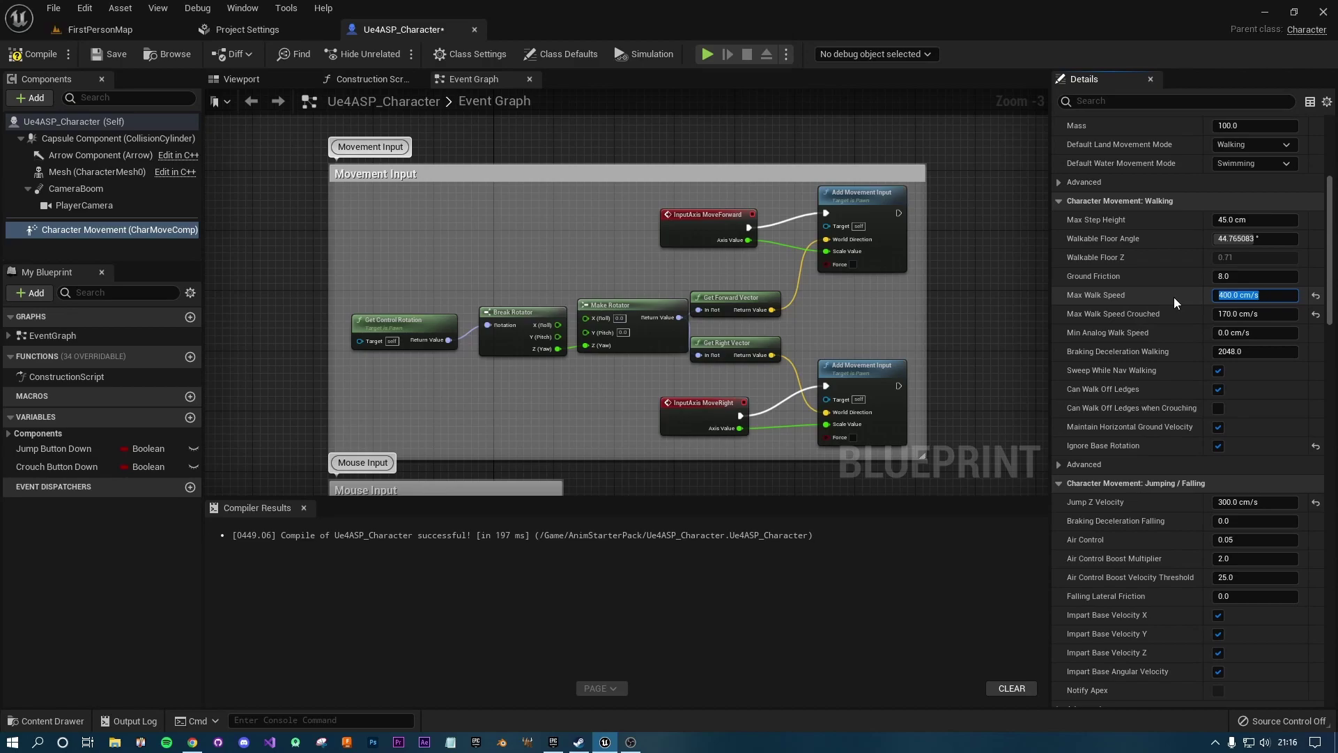
Recompile the blueprint and launch the level in a preview window to test the 400 cm/s speed.
{"action": "left_click", "coordinate": [25, 58]}
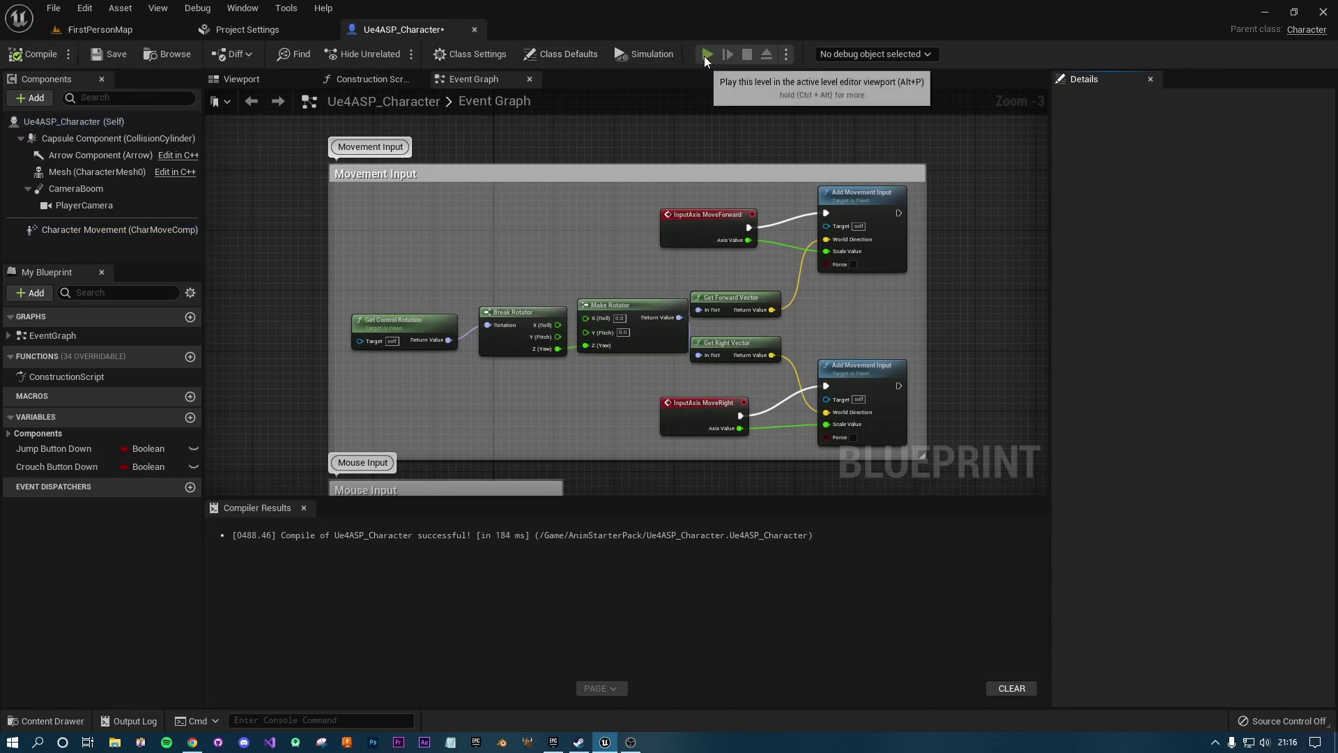
{"action": "left_click", "coordinate": [706, 54]}
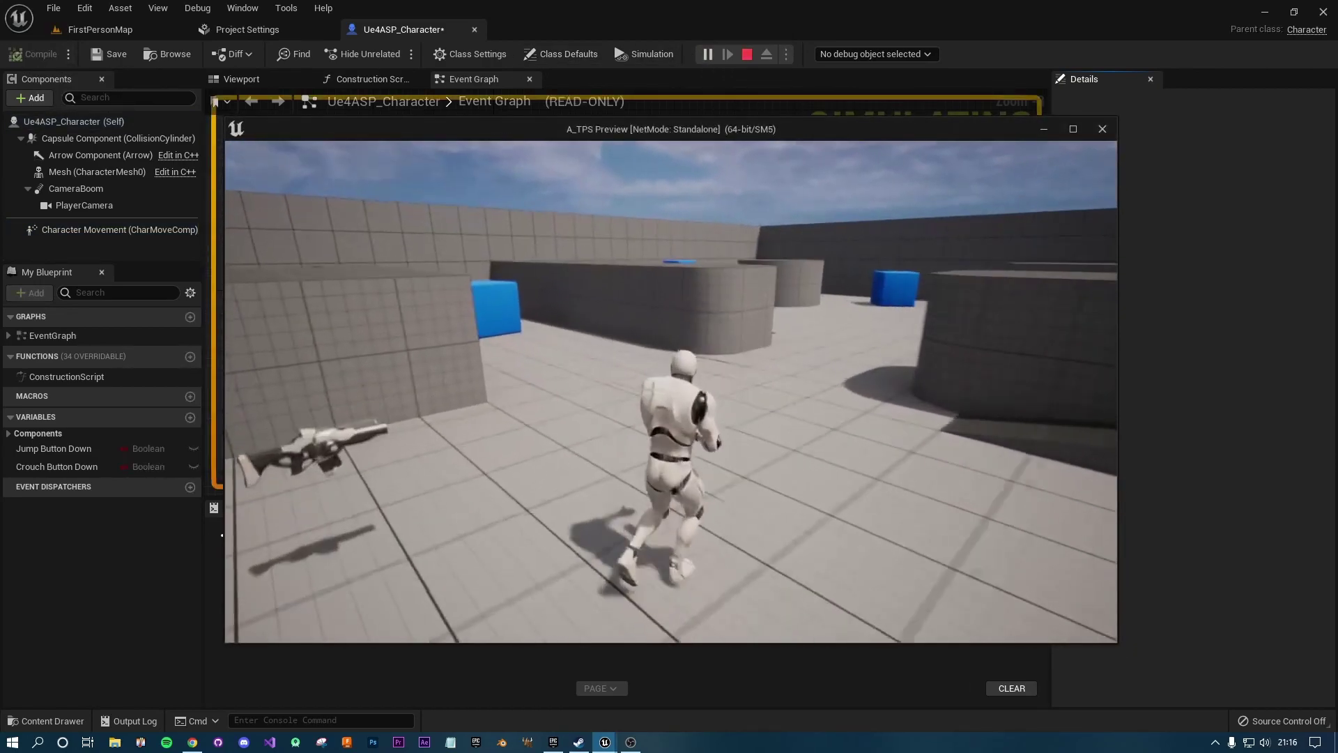